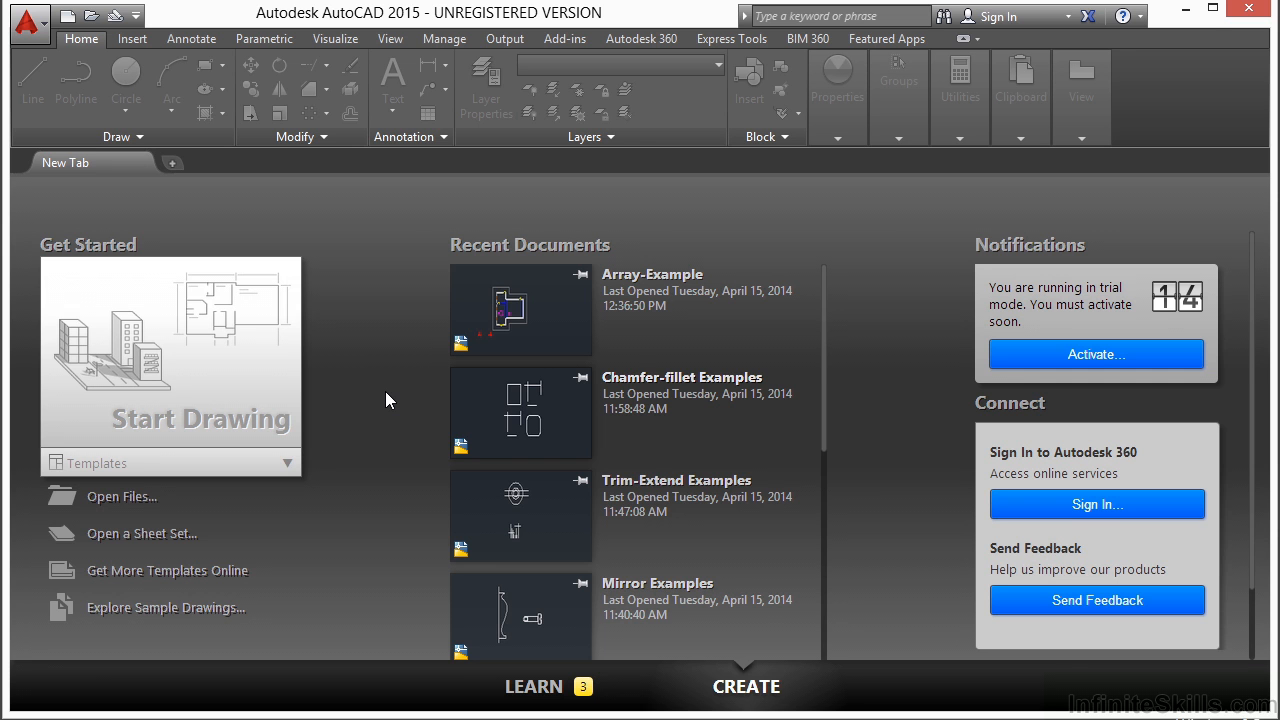
Open the drawing file Array-Example.dwg from the 06 folder.
{"action": "left_click", "coordinate": [135, 494]}
{"action": "left_click", "coordinate": [557, 223]}
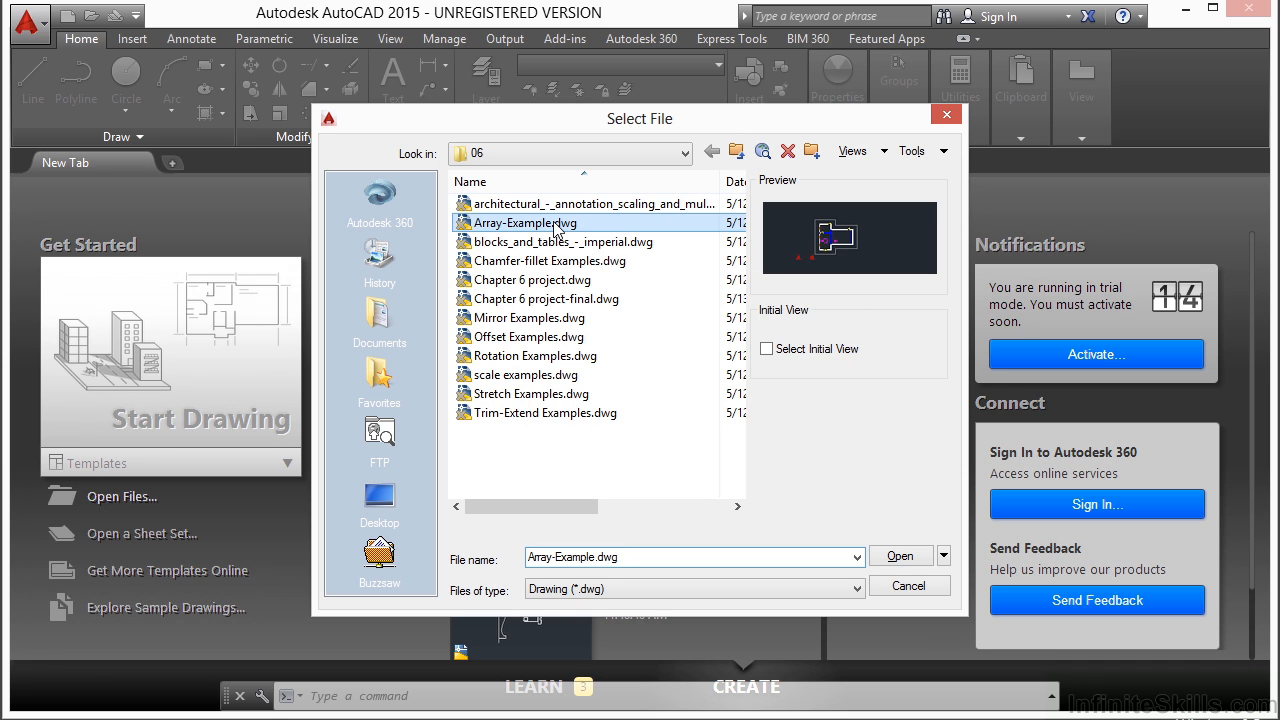
{"action": "left_click", "coordinate": [901, 562]}
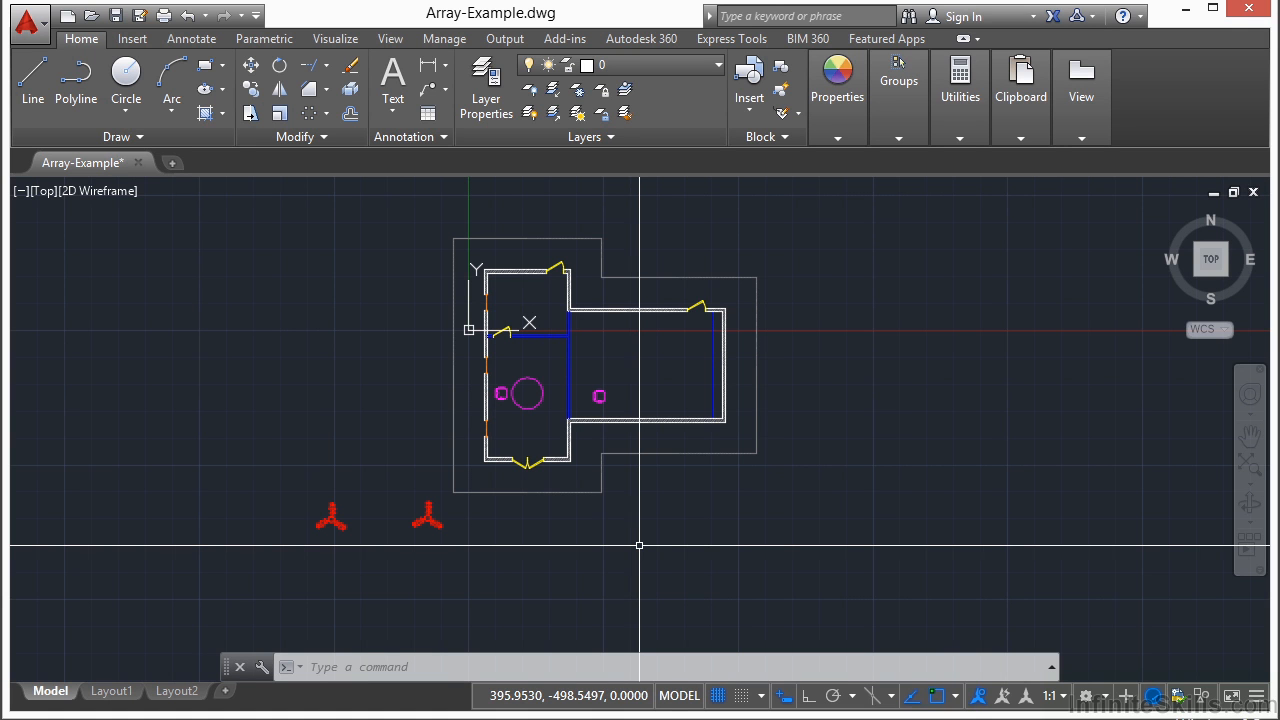
Offset the grey outline around the building outward by a distance of 60.
{"action": "type", "text": "of"}
{"action": "key", "text": "Return"}
{"action": "type", "text": "60"}
{"action": "key", "text": "Return"}
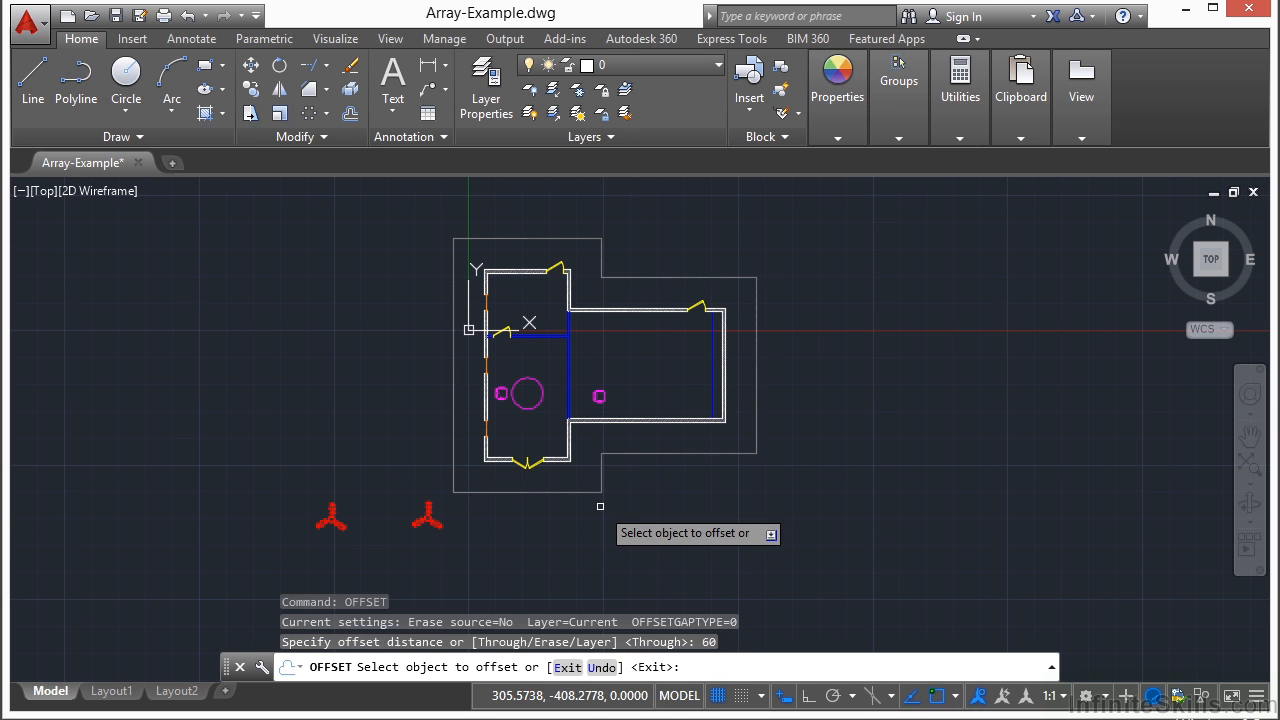
{"action": "left_click", "coordinate": [454, 434]}
{"action": "left_click", "coordinate": [423, 424]}
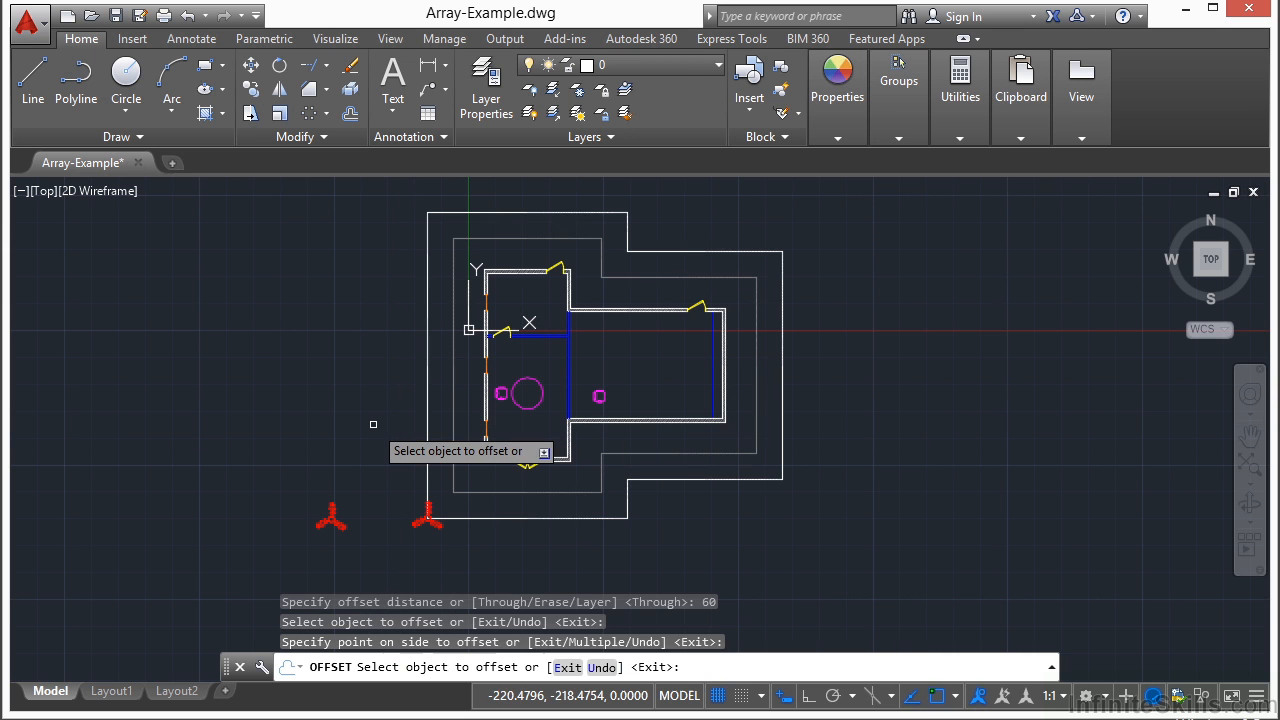
{"action": "key", "text": "Return"}
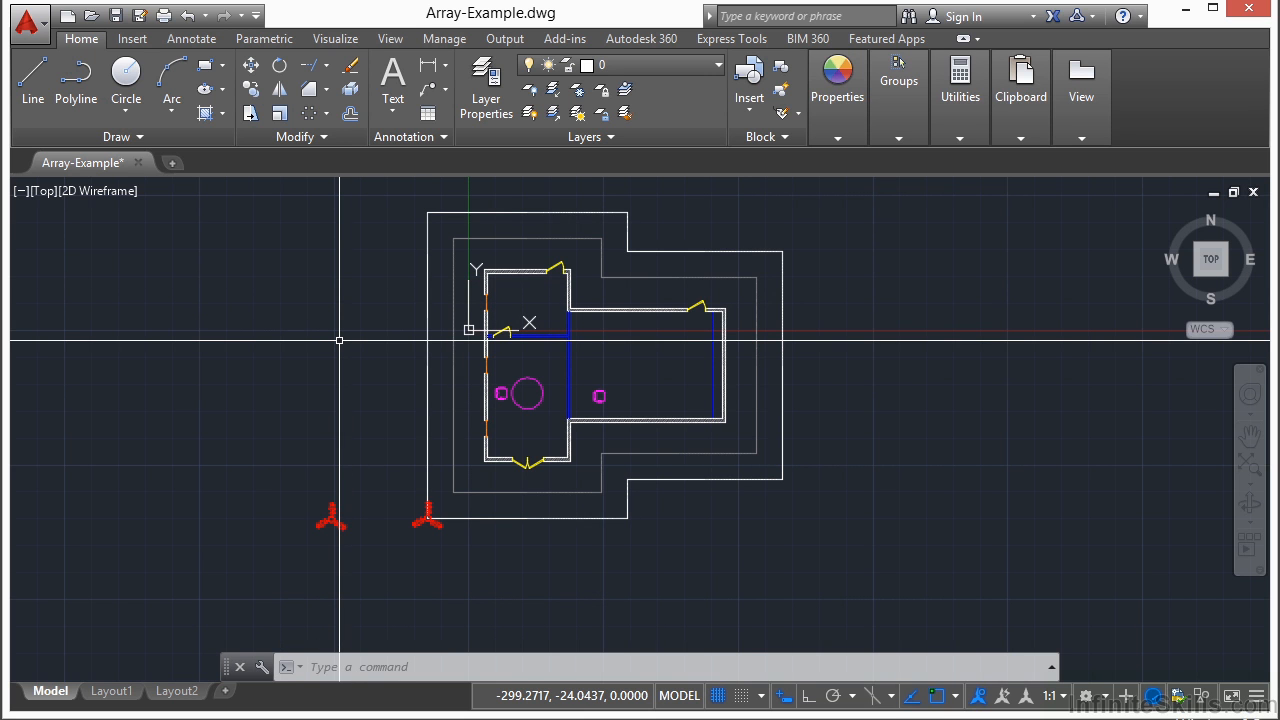
{"action": "type", "text": "array"}
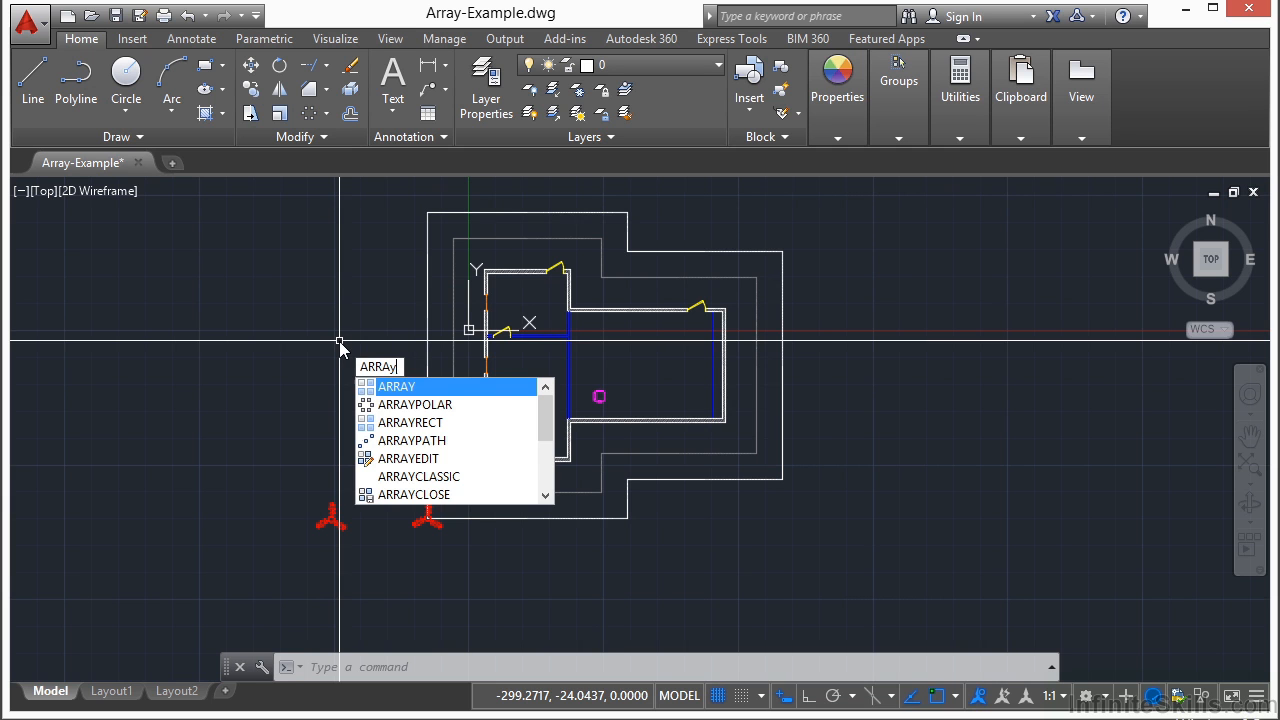
{"action": "key", "text": "Escape"}
{"action": "type", "text": "a"}
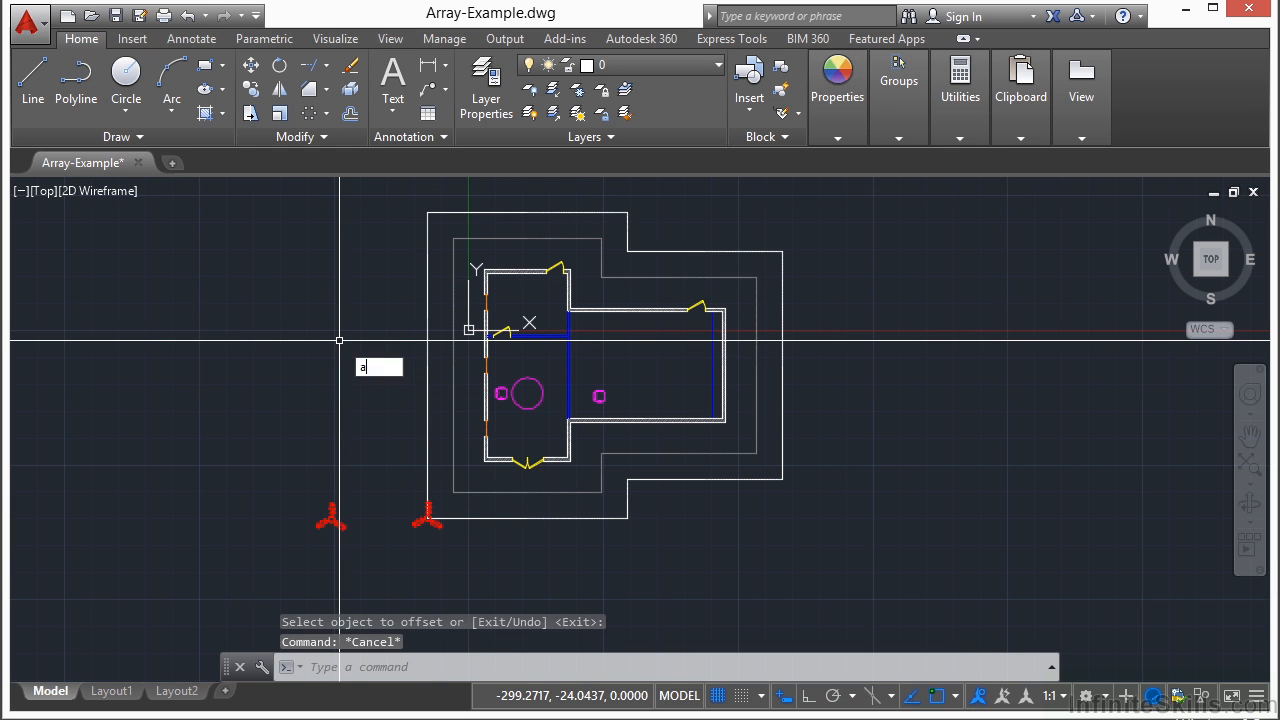
{"action": "key", "text": "Escape"}
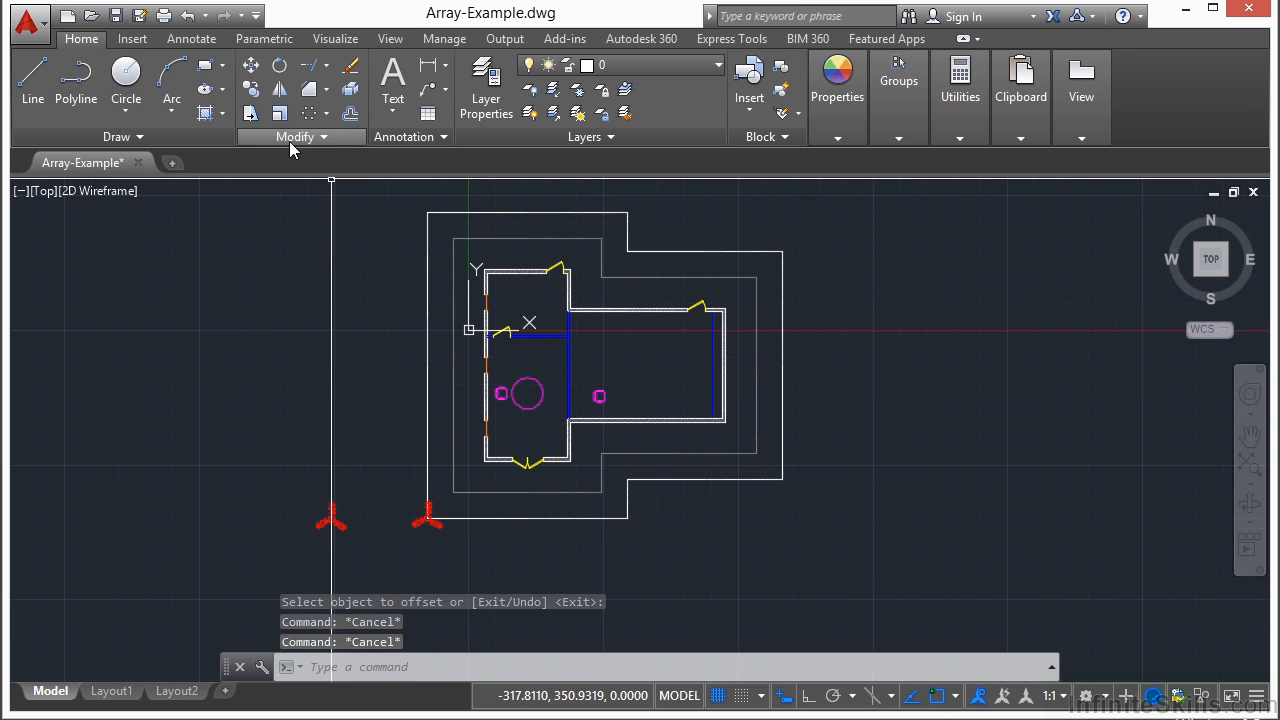
{"action": "left_click", "coordinate": [325, 122]}
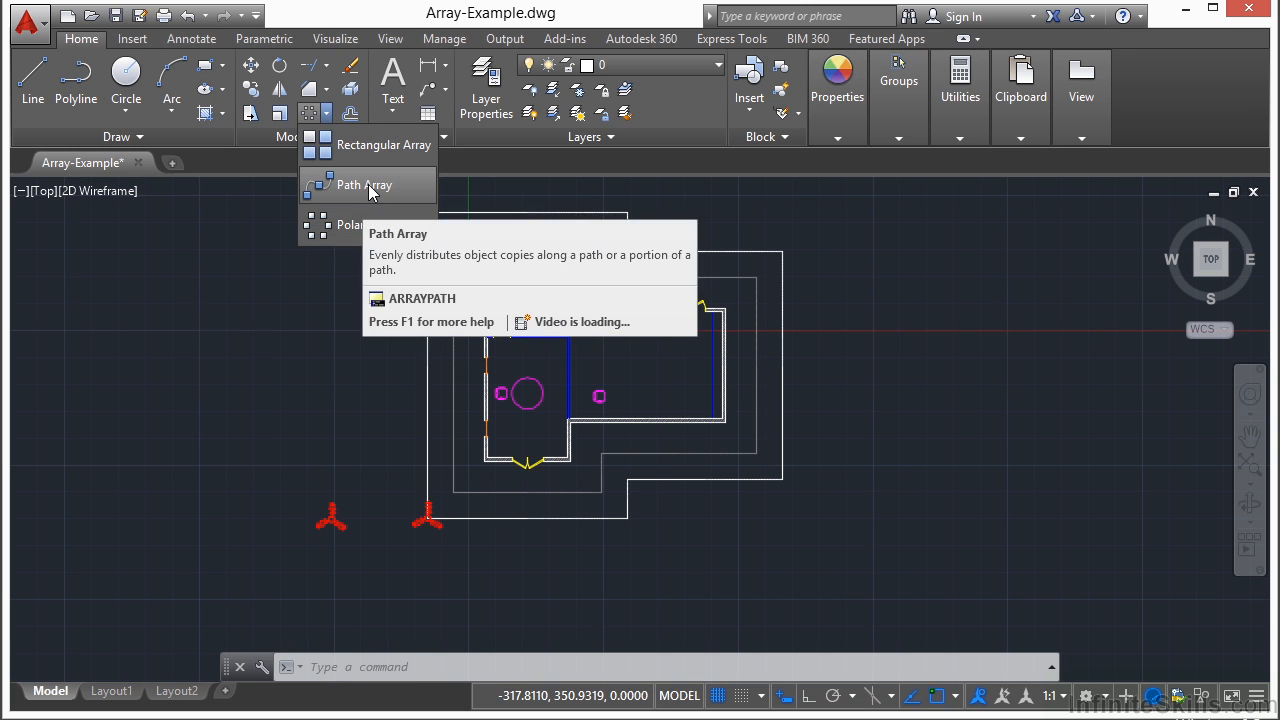
{"action": "left_click", "coordinate": [368, 183]}
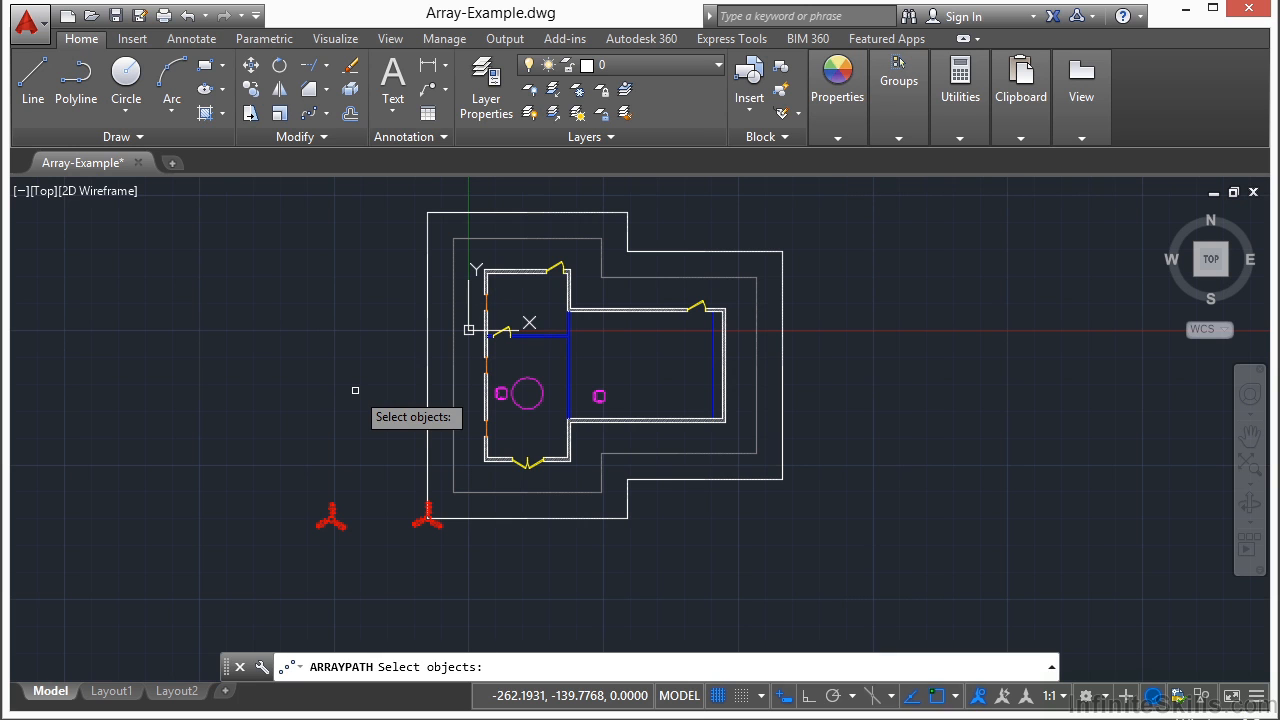
{"action": "key", "text": "Escape"}
Array the red tree on the new outline's lower-left corner along that outer outline, using the Path array type.
{"action": "type", "text": "arr"}
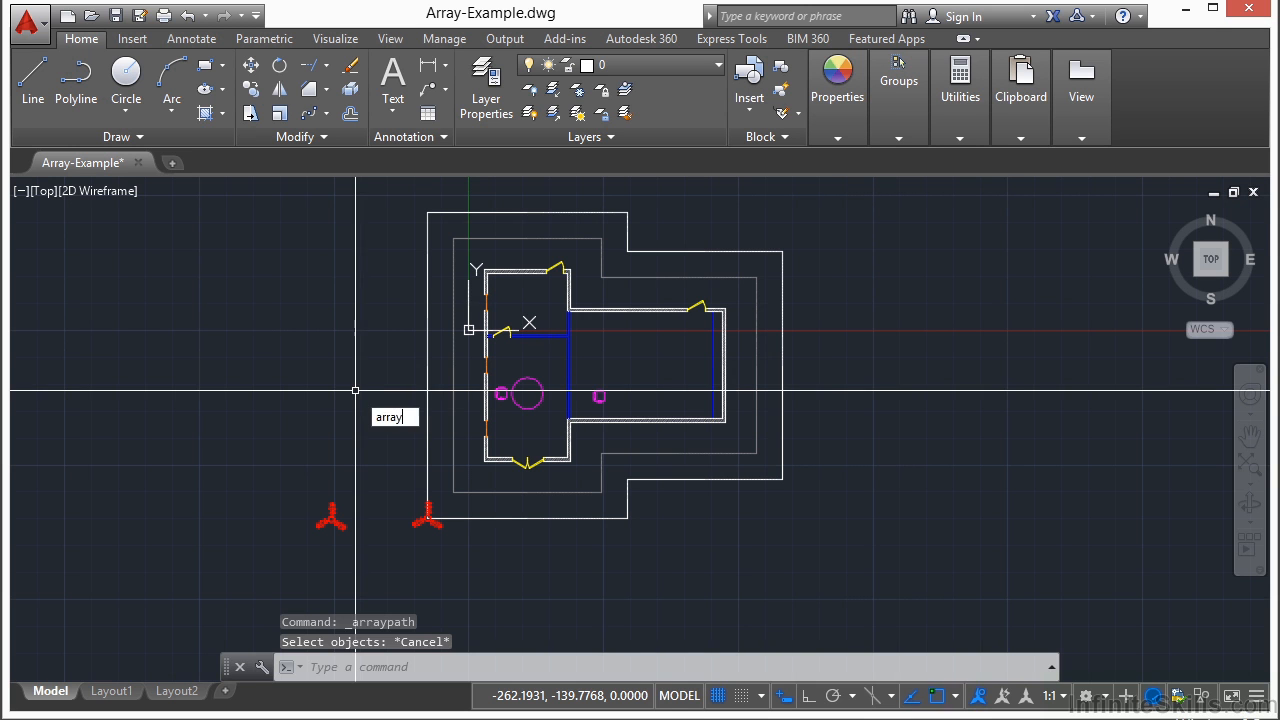
{"action": "type", "text": "ay"}
{"action": "key", "text": "Return"}
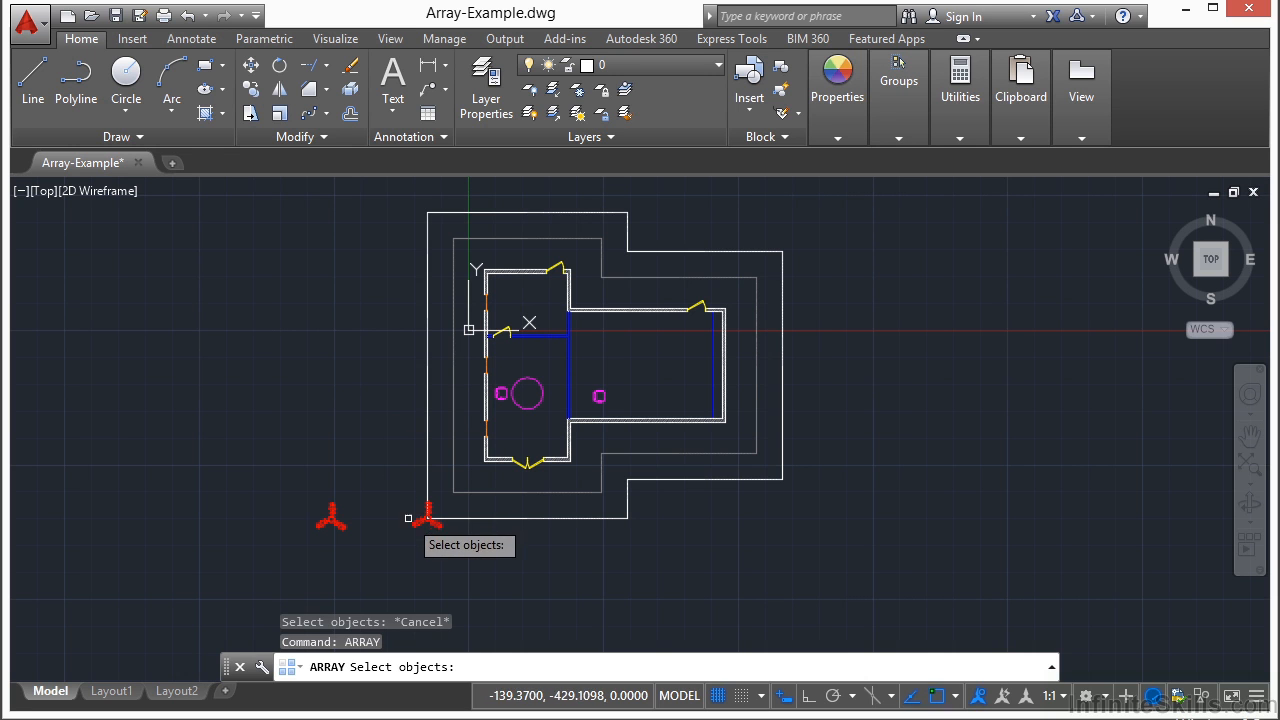
{"action": "scroll", "coordinate": [428, 512], "scroll_direction": "up", "scroll_amount": 4}
{"action": "left_click", "coordinate": [447, 491]}
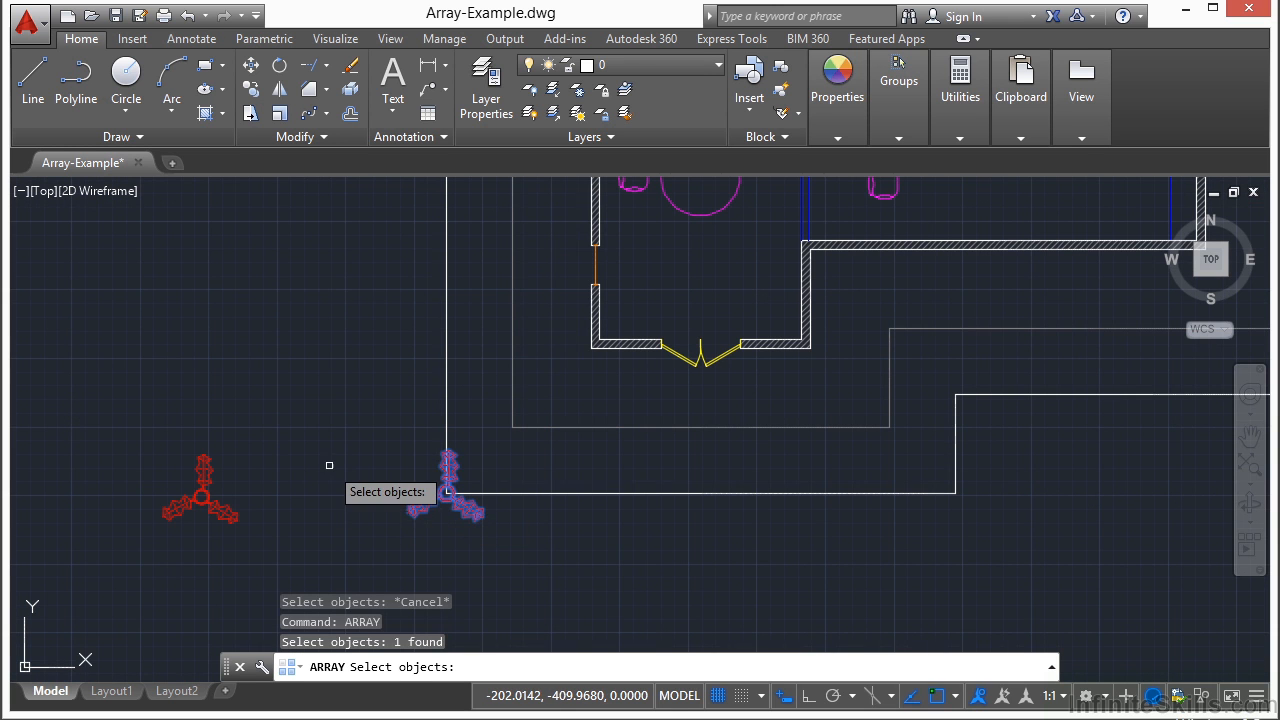
{"action": "key", "text": "Return"}
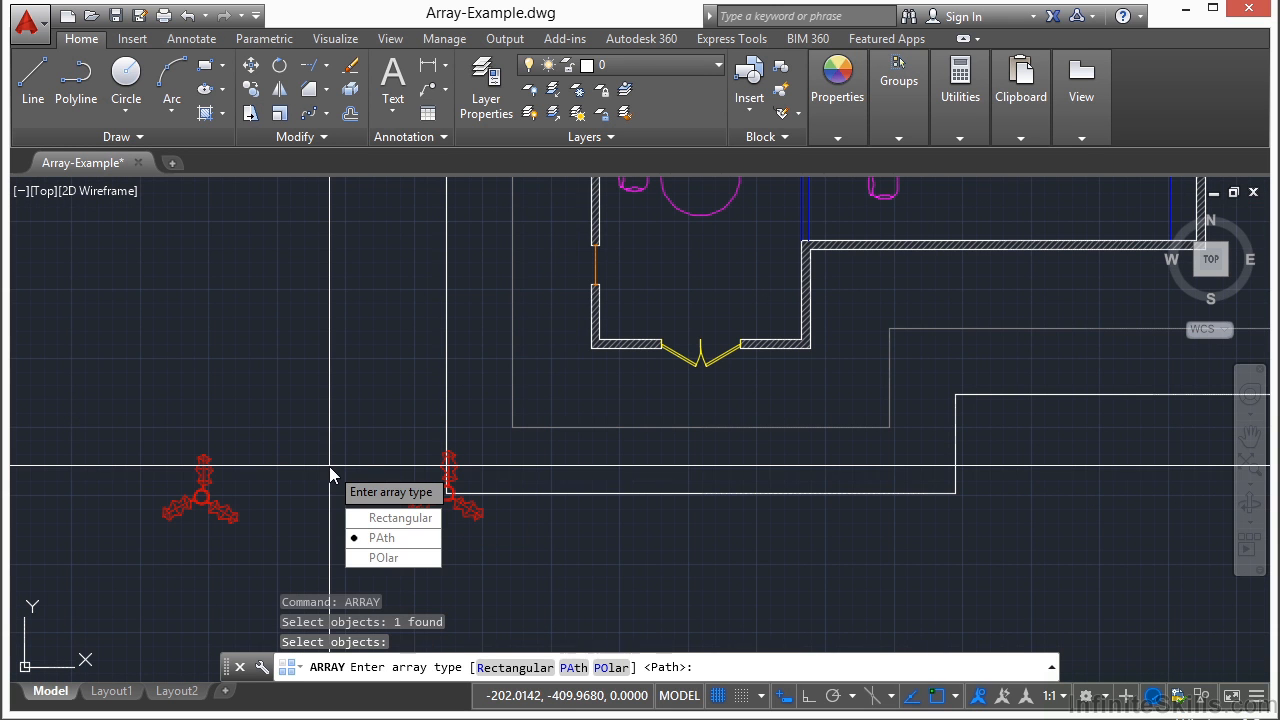
{"action": "left_click", "coordinate": [409, 540]}
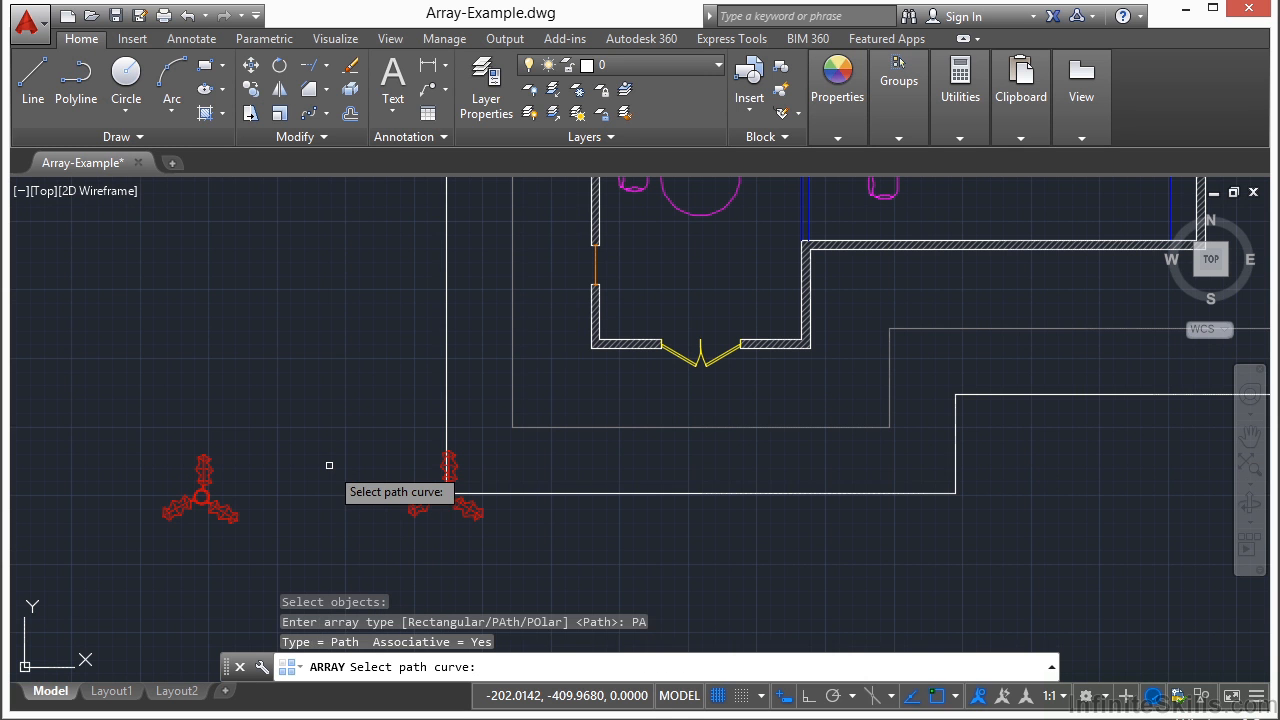
{"action": "scroll", "coordinate": [330, 475], "scroll_direction": "down", "scroll_amount": 2}
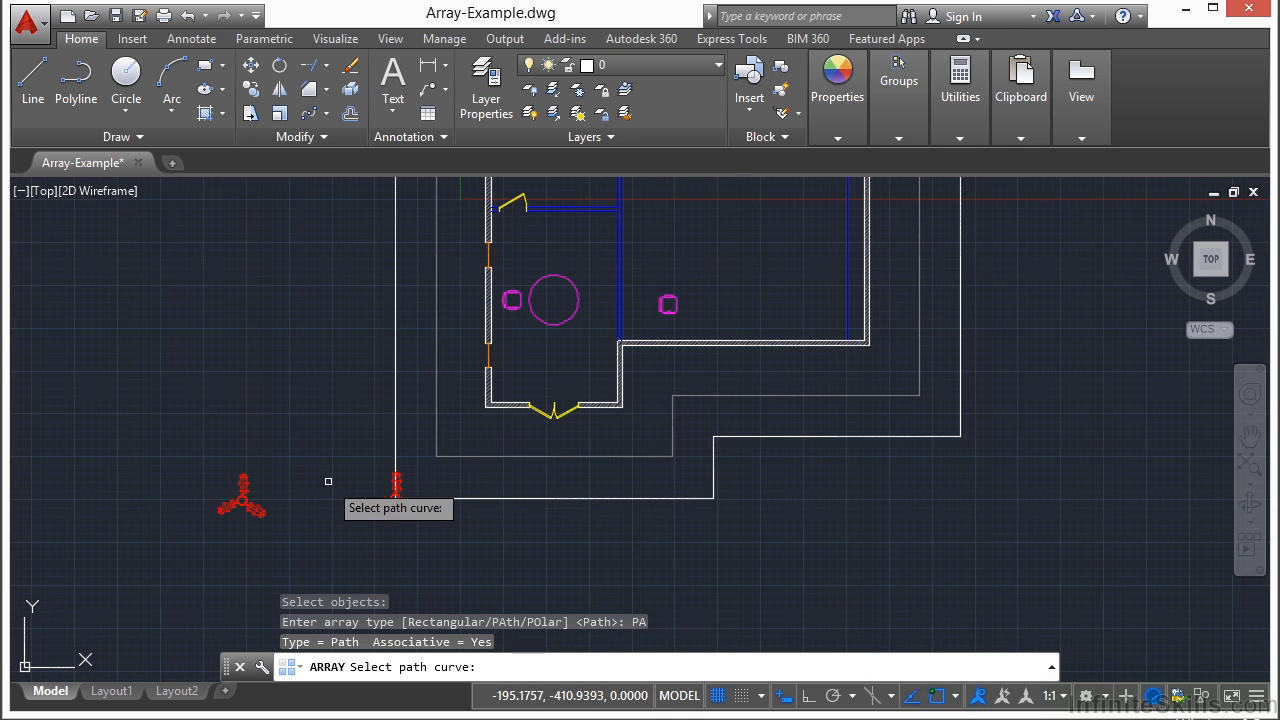
{"action": "left_click", "coordinate": [394, 438]}
{"action": "scroll", "coordinate": [278, 476], "scroll_direction": "down", "scroll_amount": 2}
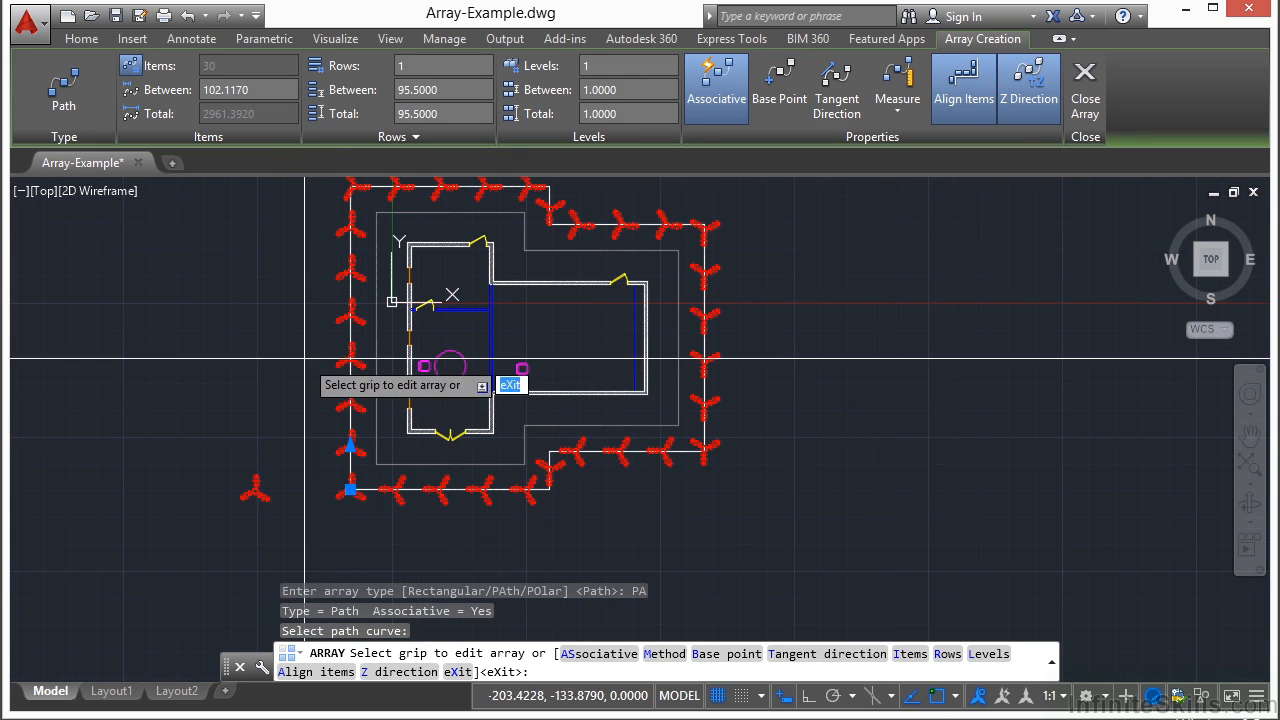
Enable manual entry of the path array's item count and set it to 20 items.
{"action": "middle_click_drag", "start_coordinate": [271, 279], "coordinate": [274, 350]}
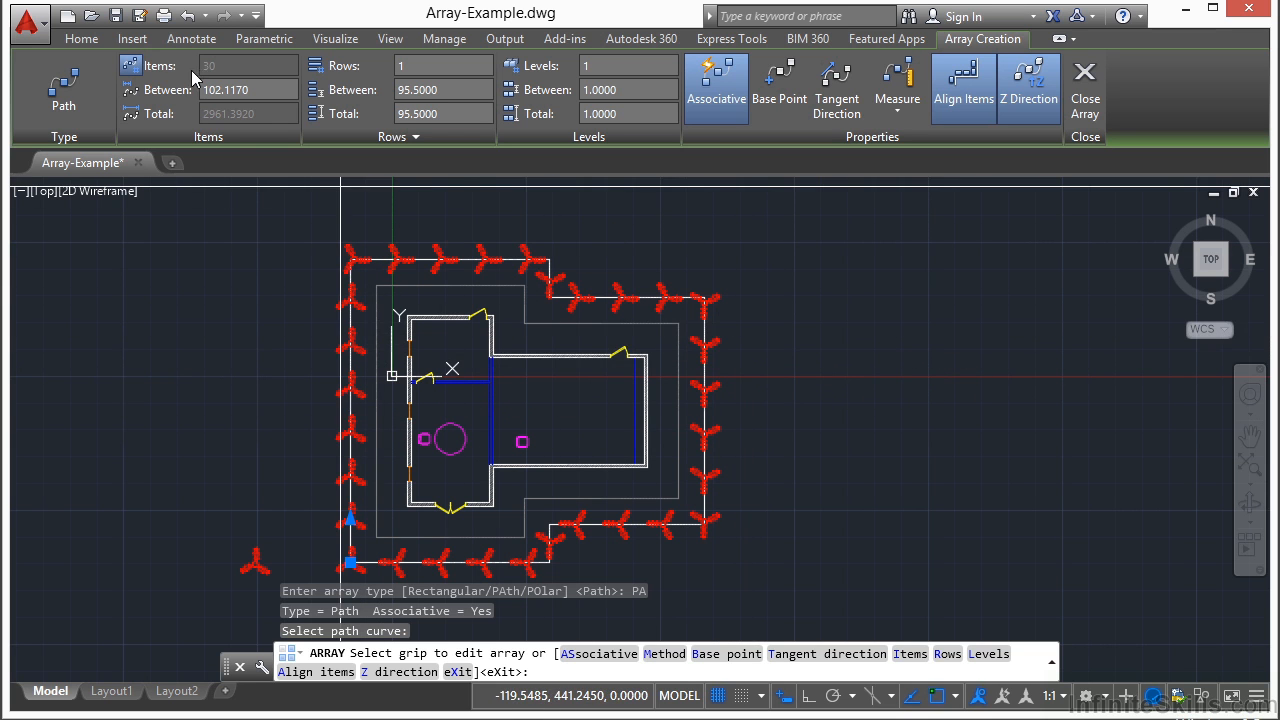
{"action": "left_click", "coordinate": [132, 66]}
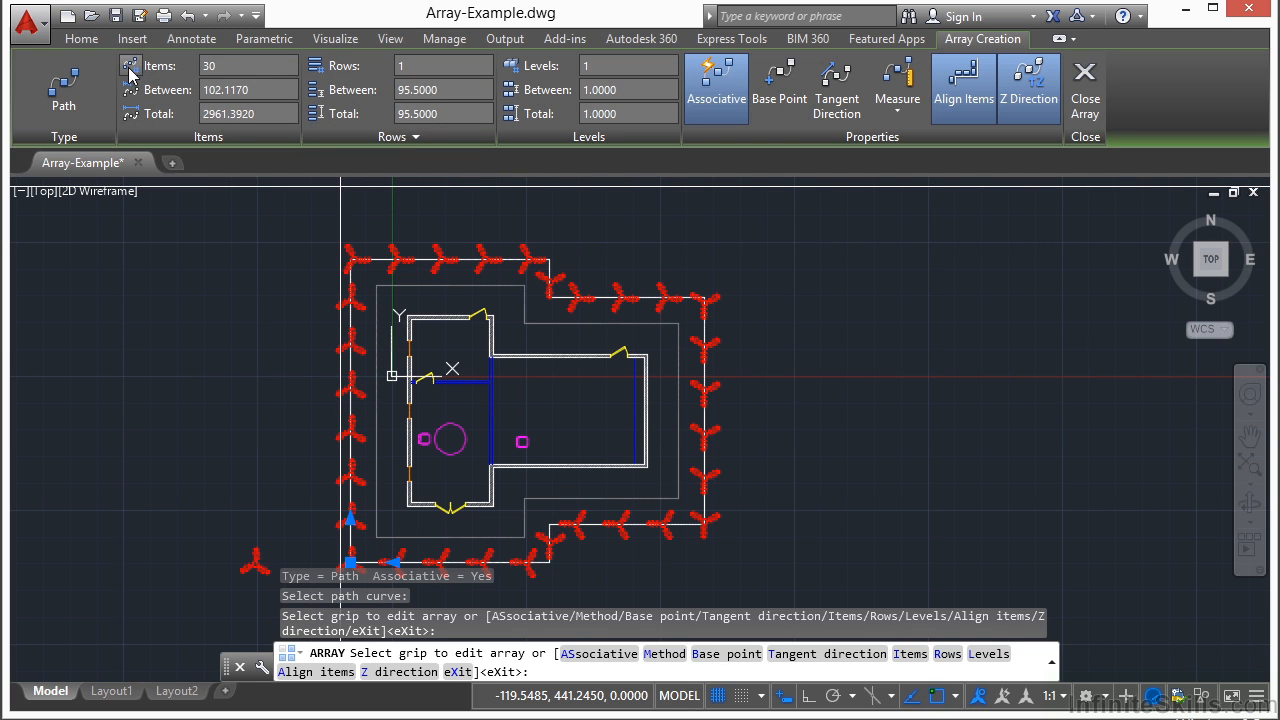
{"action": "left_click", "coordinate": [226, 67]}
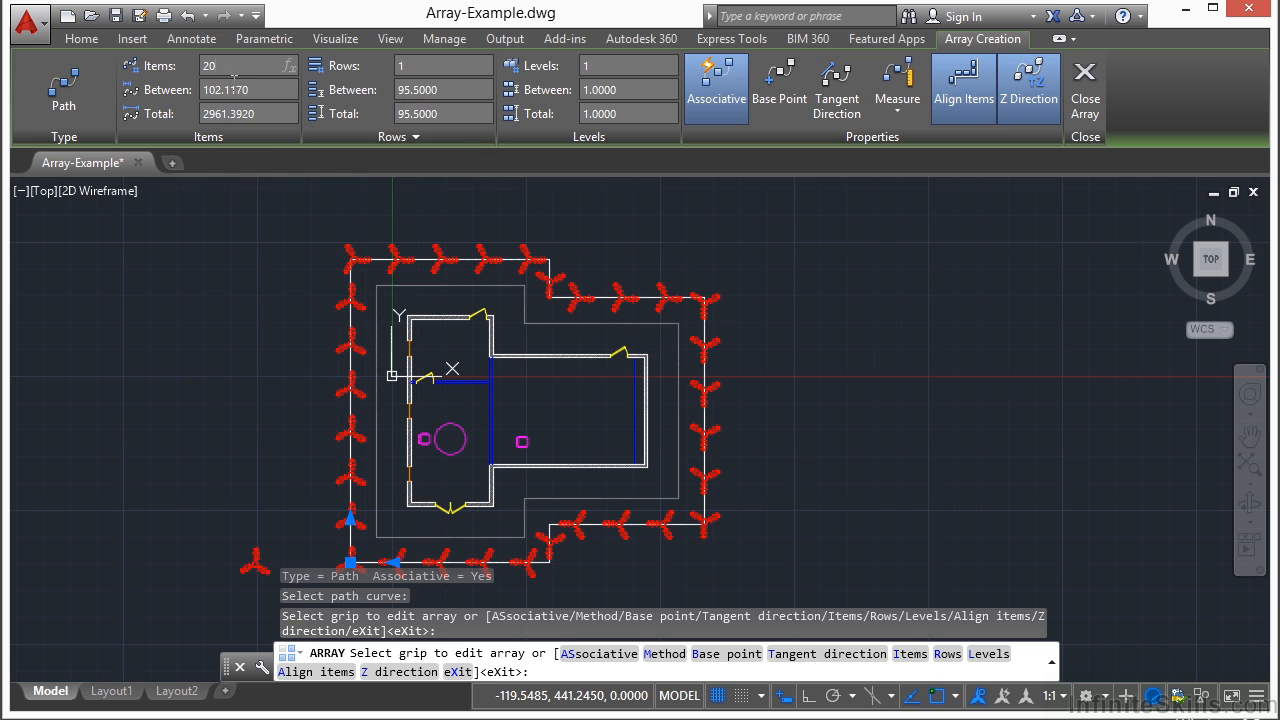
{"action": "key", "text": "Return"}
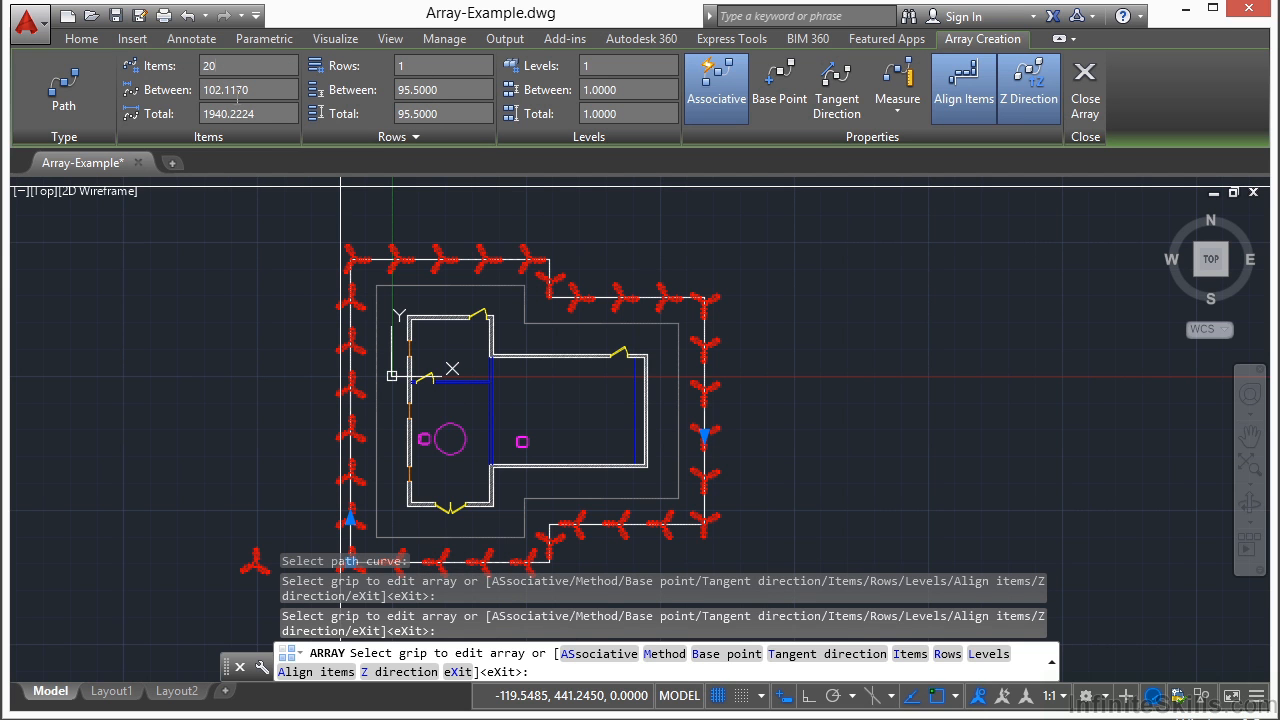
Turn off Align Items for the path array, comparing the tree orientations with the option on and off.
{"action": "middle_click_drag", "start_coordinate": [820, 335], "coordinate": [820, 300]}
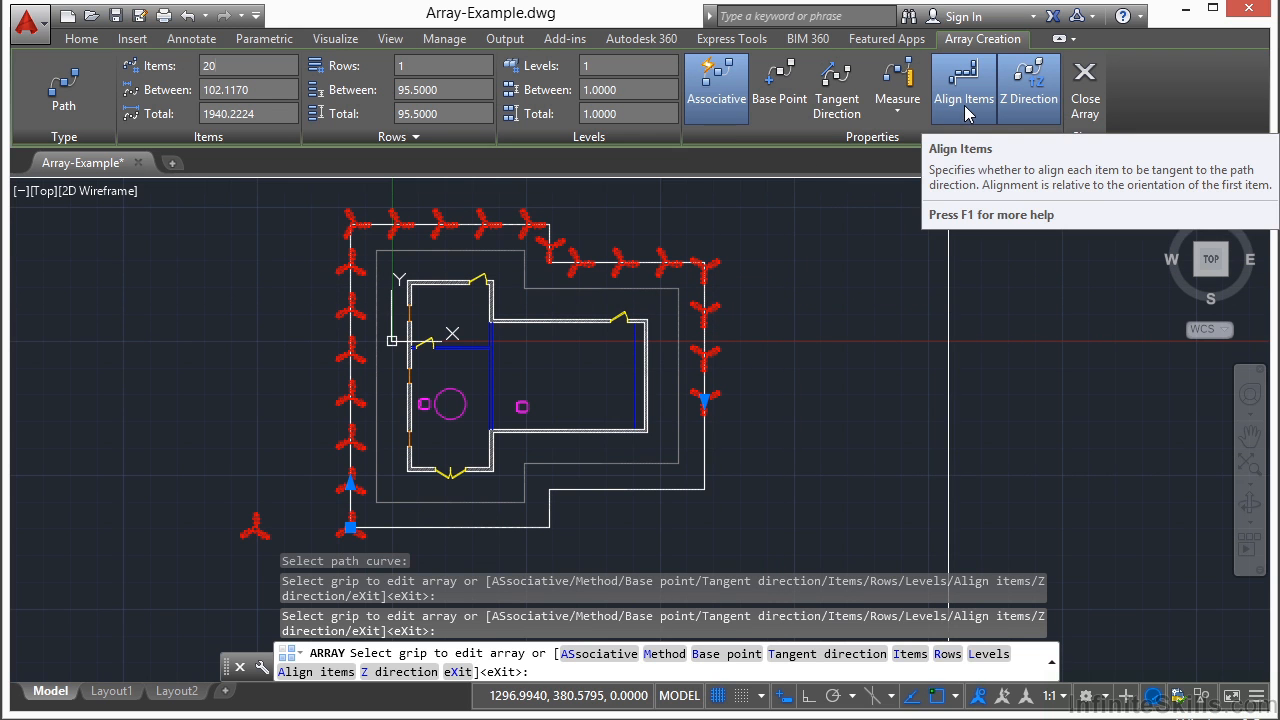
{"action": "left_click", "coordinate": [897, 115]}
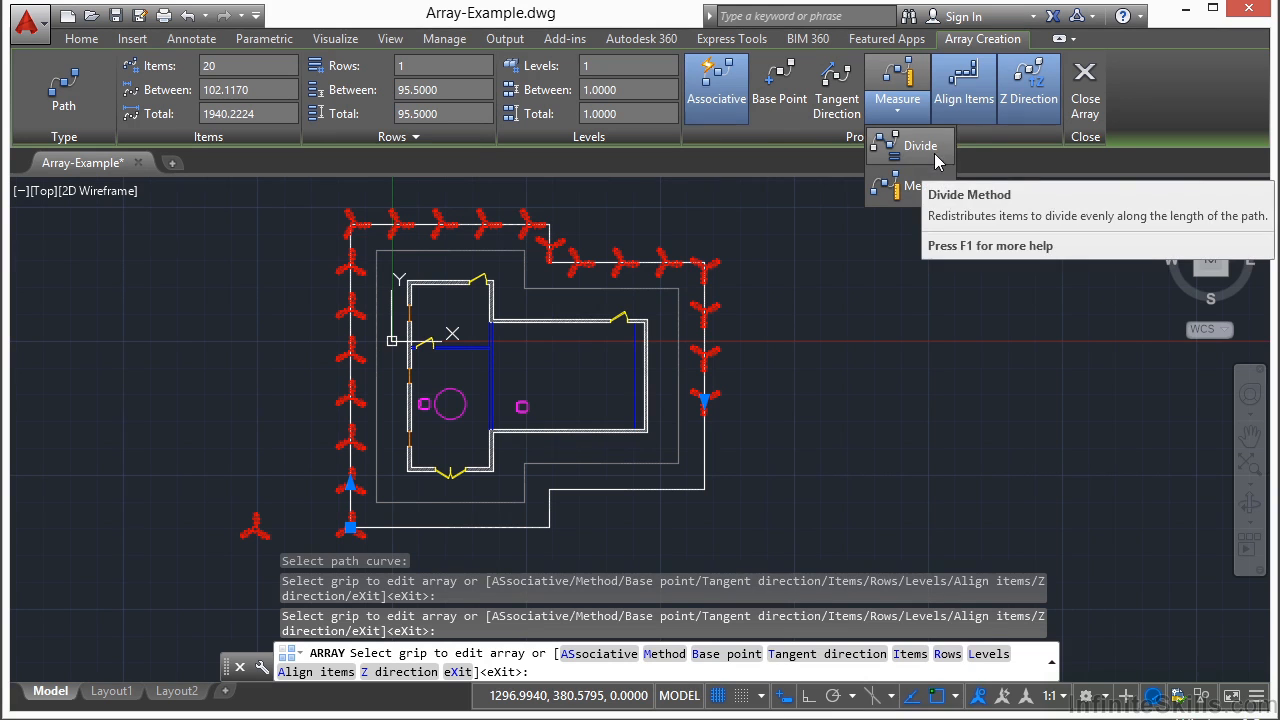
{"action": "left_click", "coordinate": [964, 100]}
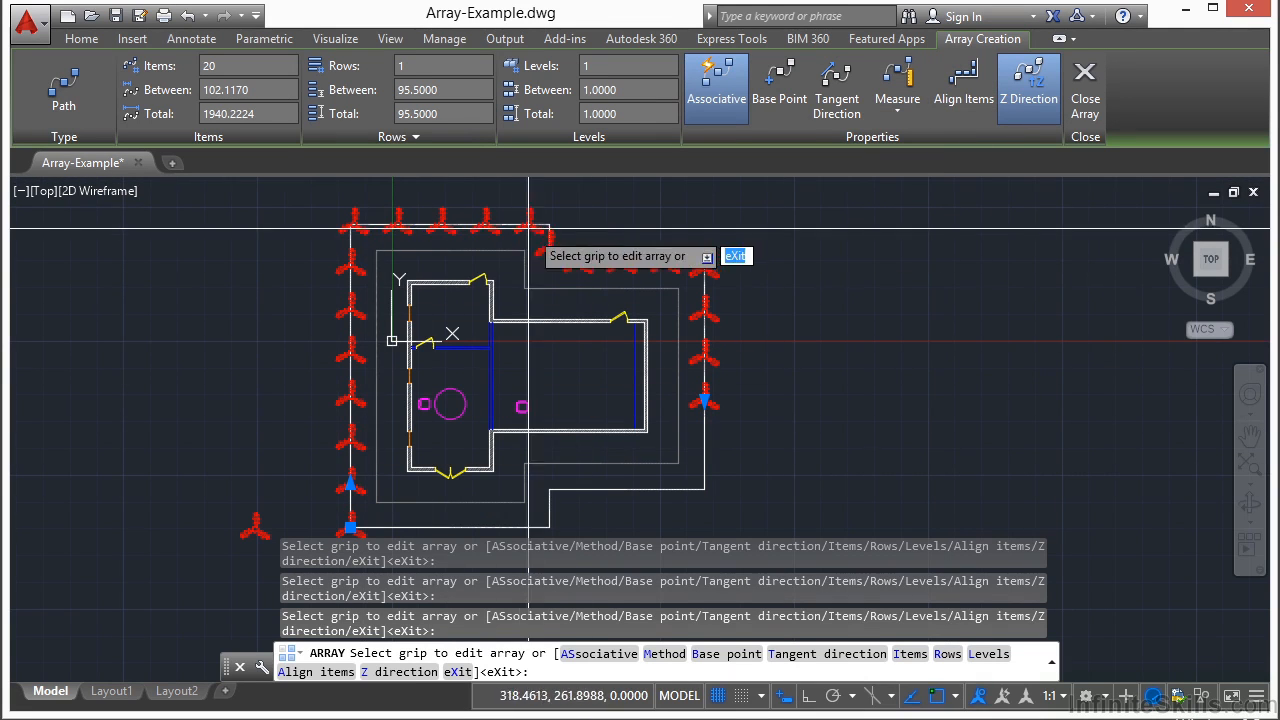
{"action": "middle_click_drag", "start_coordinate": [808, 358], "coordinate": [820, 328]}
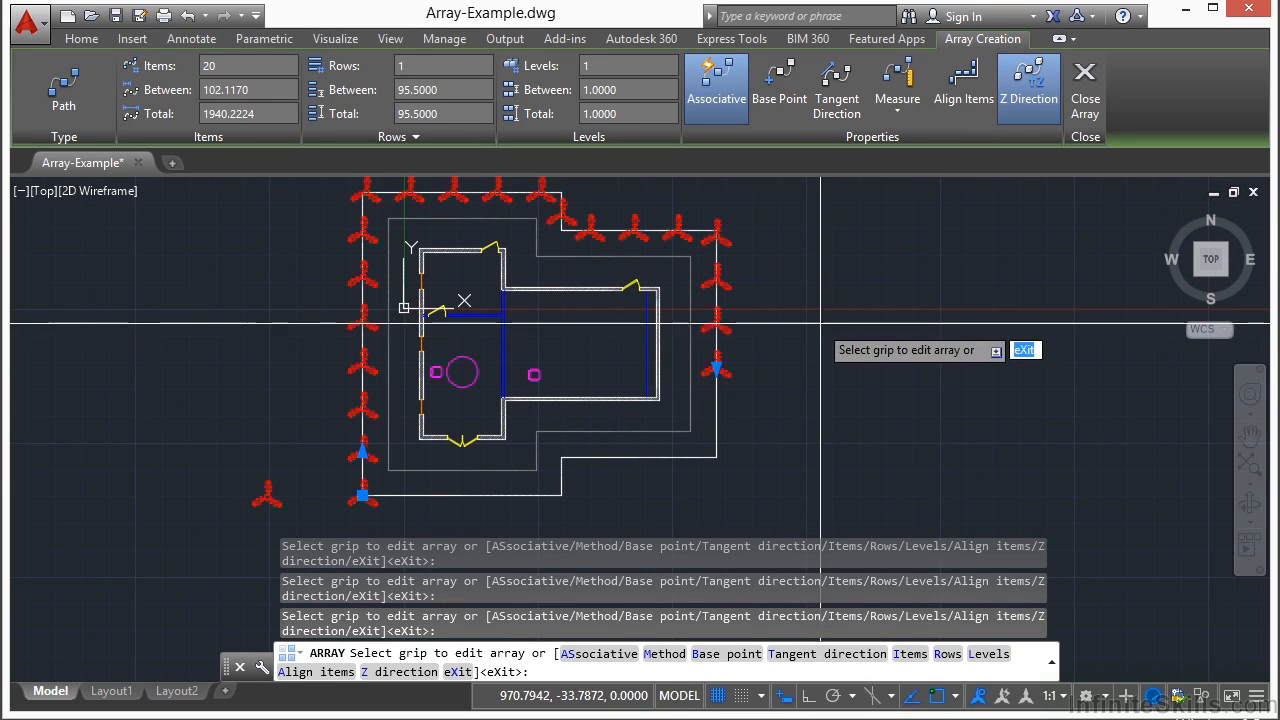
{"action": "left_click", "coordinate": [964, 94]}
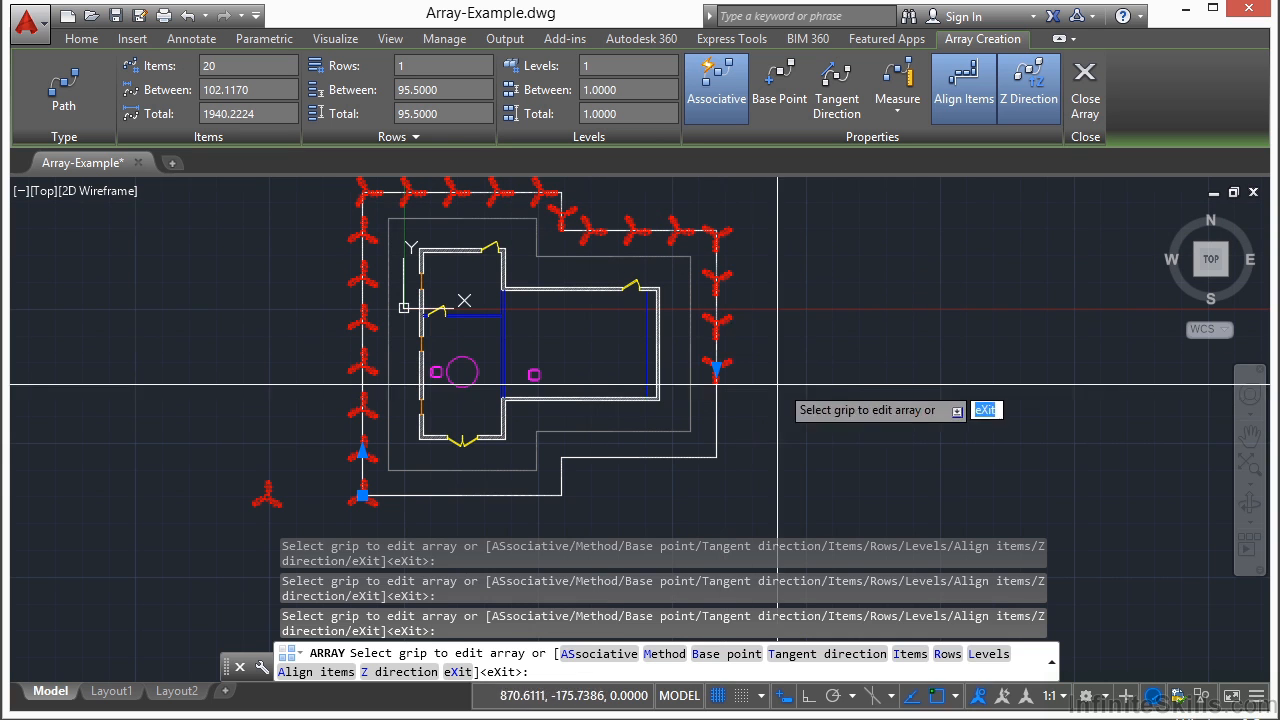
{"action": "left_click", "coordinate": [964, 90]}
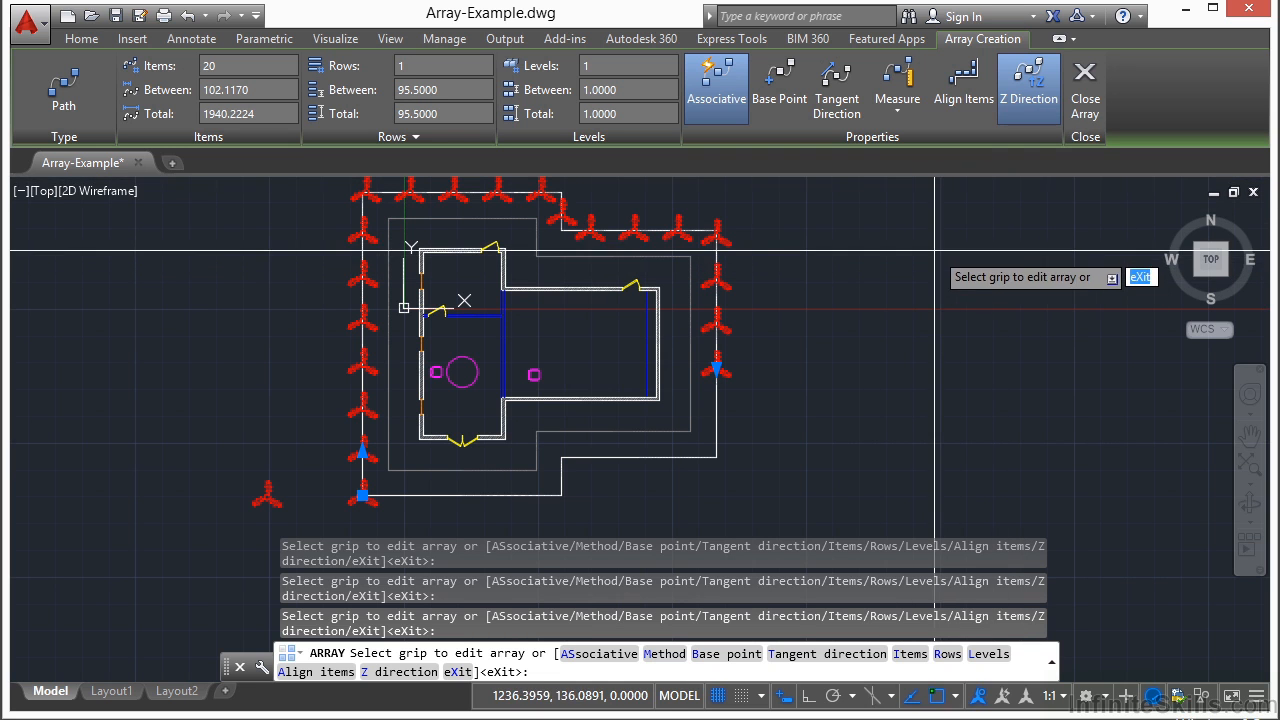
Try the Divide method for distributing the trees along the path, and switch back to the Measure method.
{"action": "left_click", "coordinate": [908, 118]}
{"action": "left_click", "coordinate": [912, 146]}
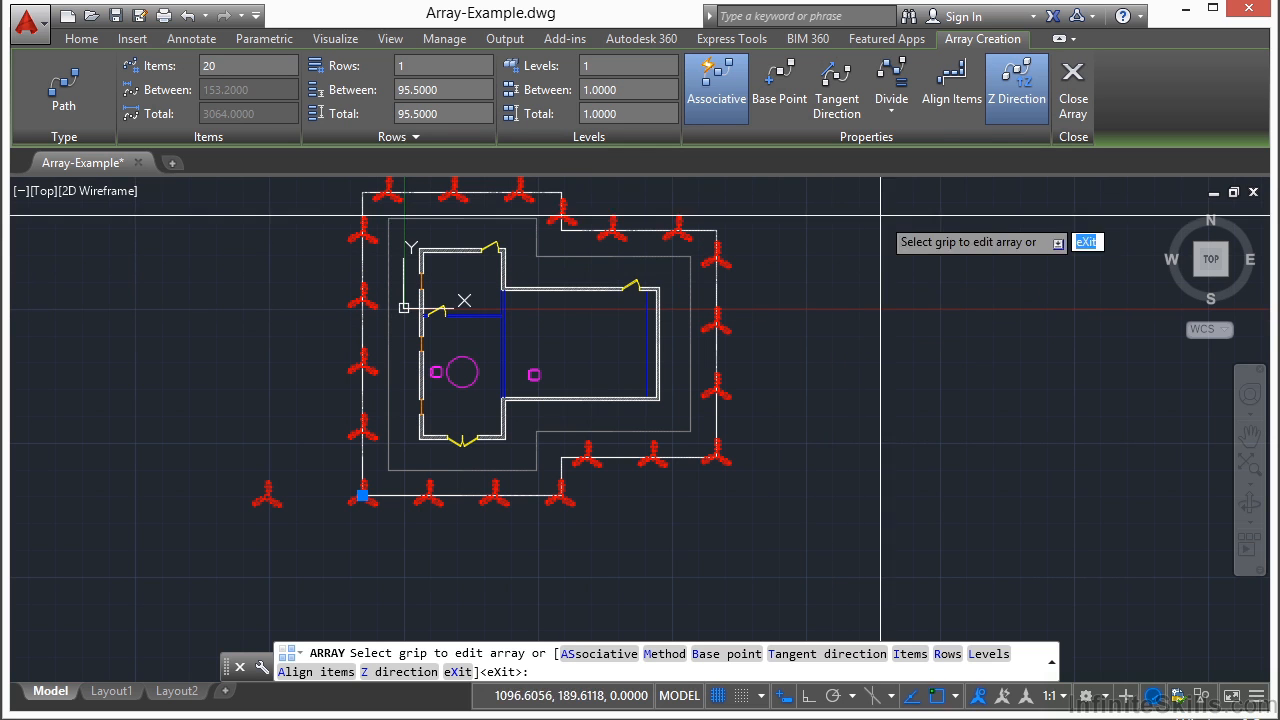
{"action": "left_click", "coordinate": [891, 105]}
{"action": "left_click", "coordinate": [927, 187]}
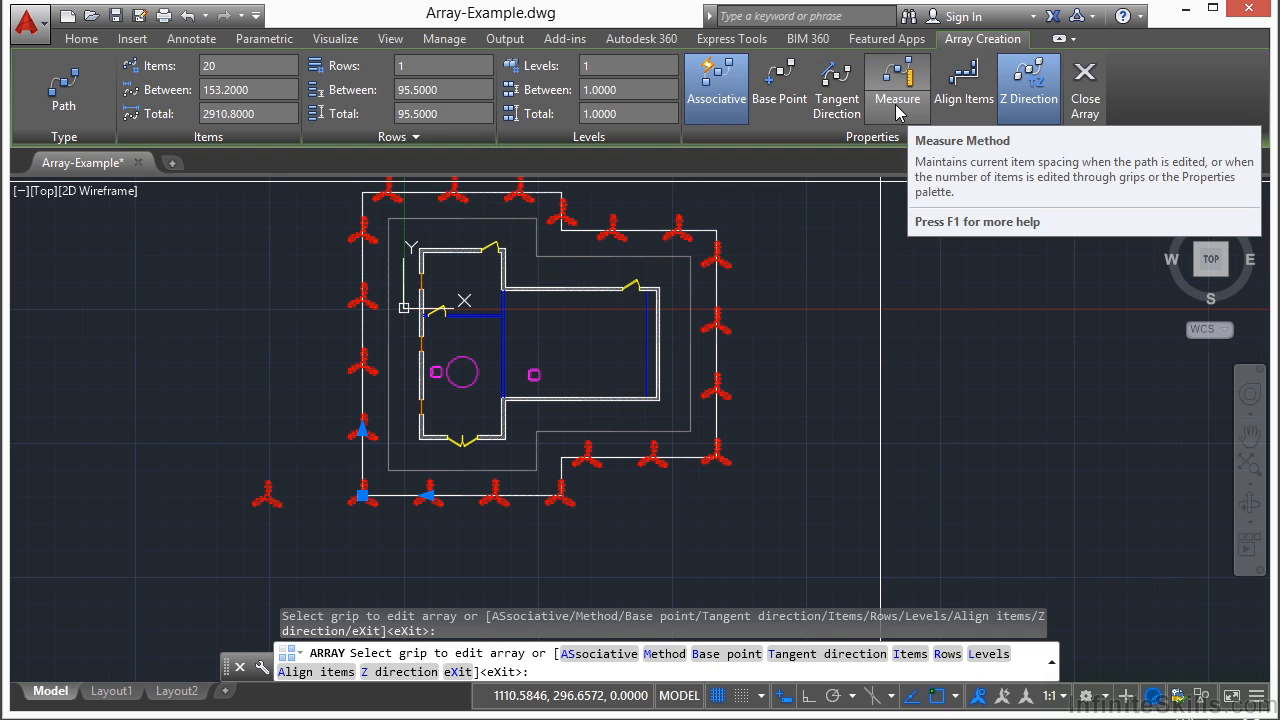
Set the spacing between the path array's items to 100.
{"action": "left_click", "coordinate": [261, 96]}
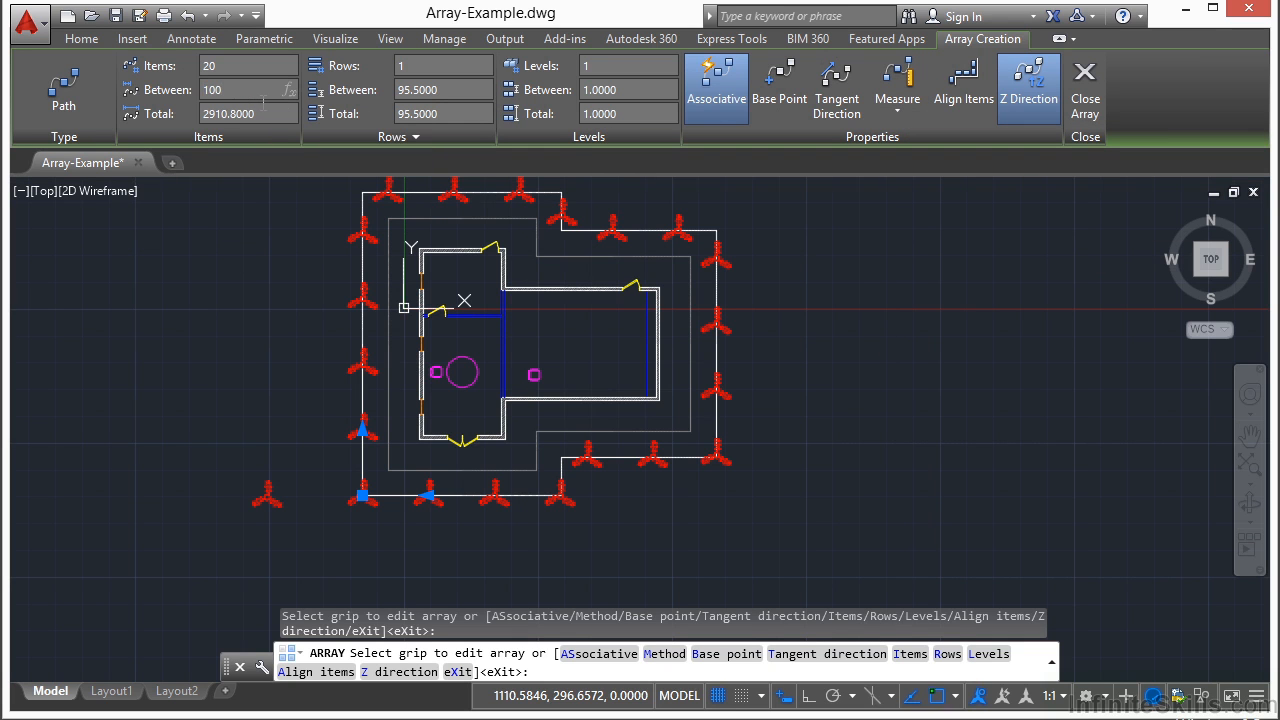
{"action": "type", "text": "100"}
{"action": "key", "text": "Return"}
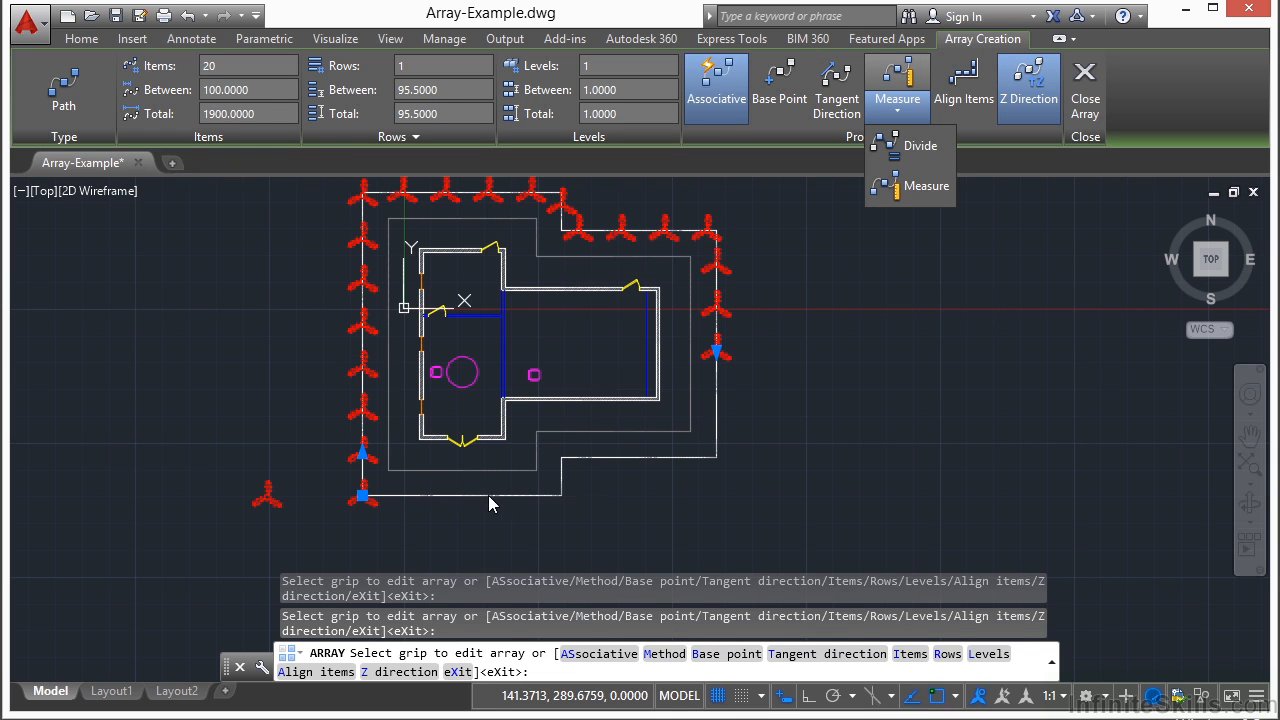
Distribute the trees evenly along the whole path with the Divide method and finish the array.
{"action": "left_click", "coordinate": [912, 145]}
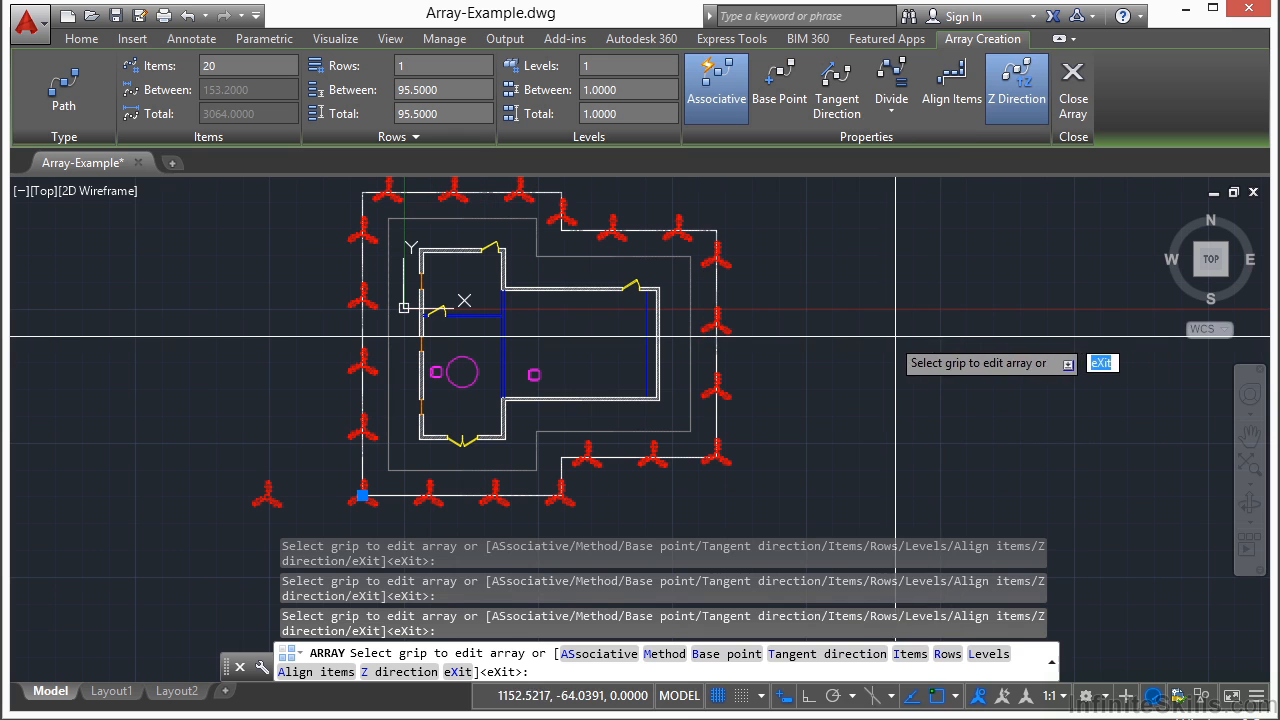
{"action": "left_click", "coordinate": [1071, 104]}
Erase the outer outline that served as the array path, keeping the arrayed trees.
{"action": "scroll", "coordinate": [810, 313], "scroll_direction": "down", "scroll_amount": 2}
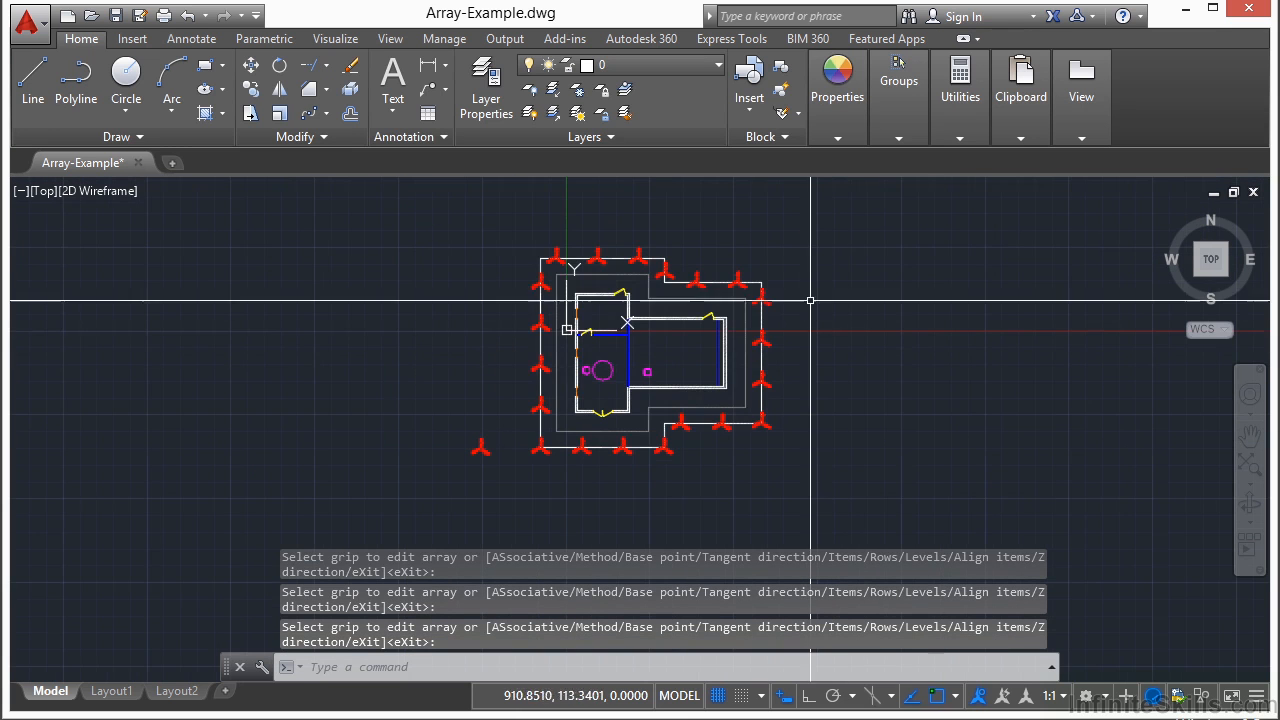
{"action": "scroll", "coordinate": [810, 313], "scroll_direction": "up", "scroll_amount": 2}
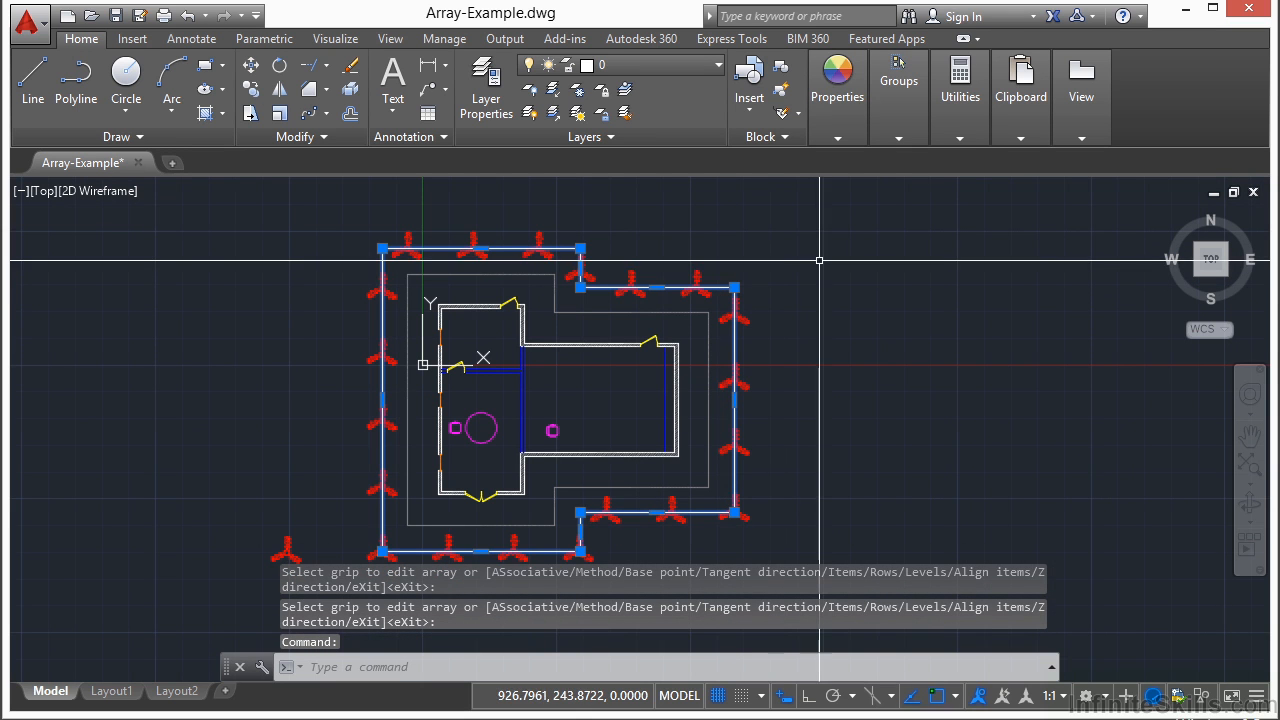
{"action": "left_click", "coordinate": [350, 65]}
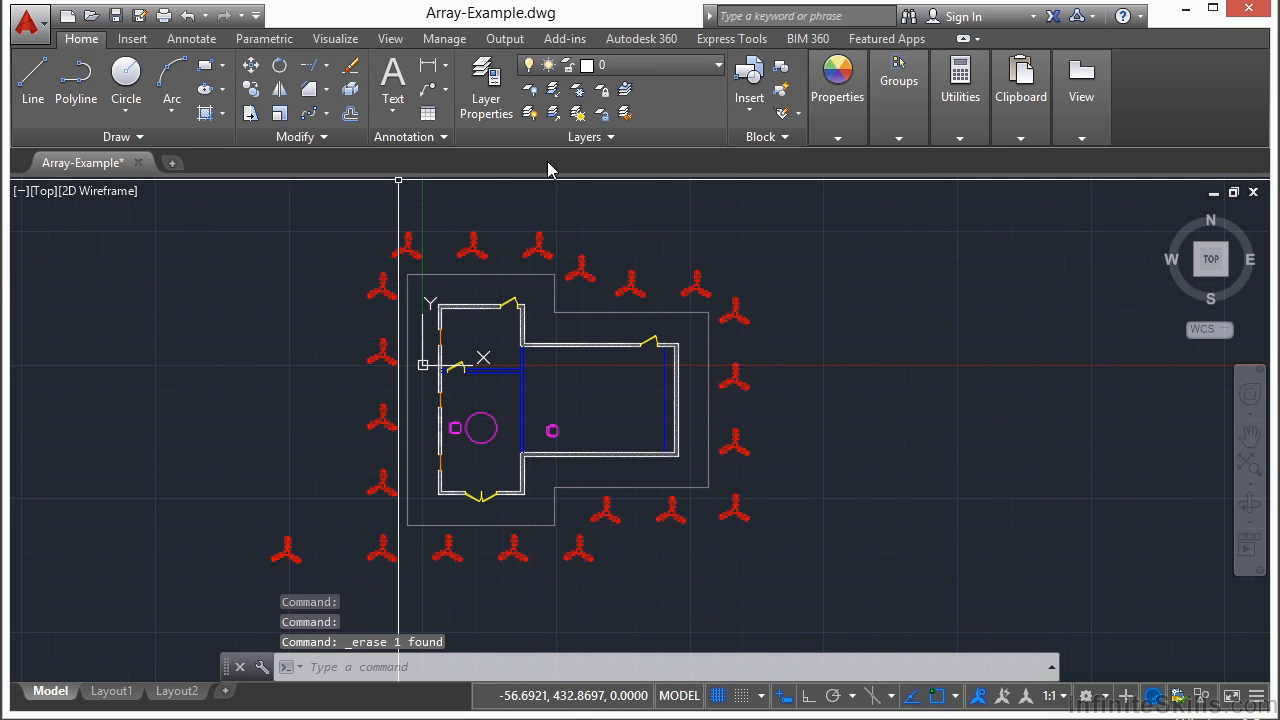
Undo the erasure of the outer outline that serves as the array path.
{"action": "middle_click_drag", "start_coordinate": [803, 264], "coordinate": [867, 259]}
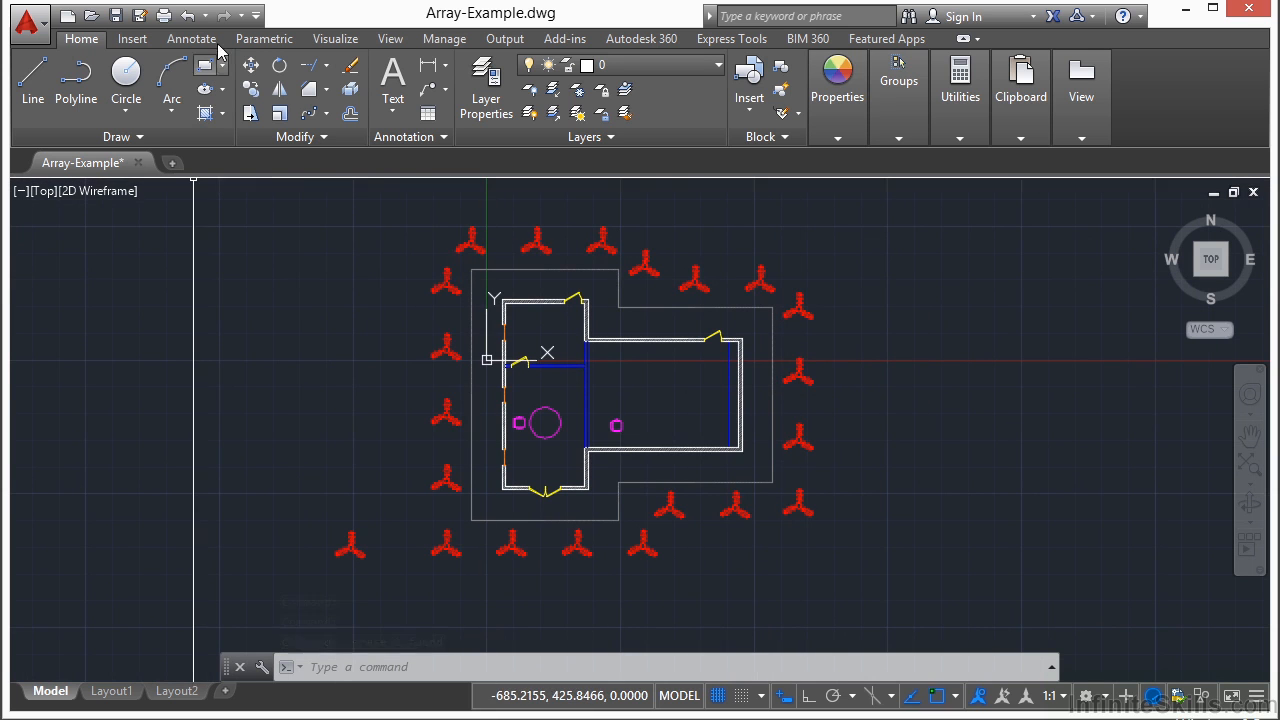
{"action": "left_click", "coordinate": [187, 15]}
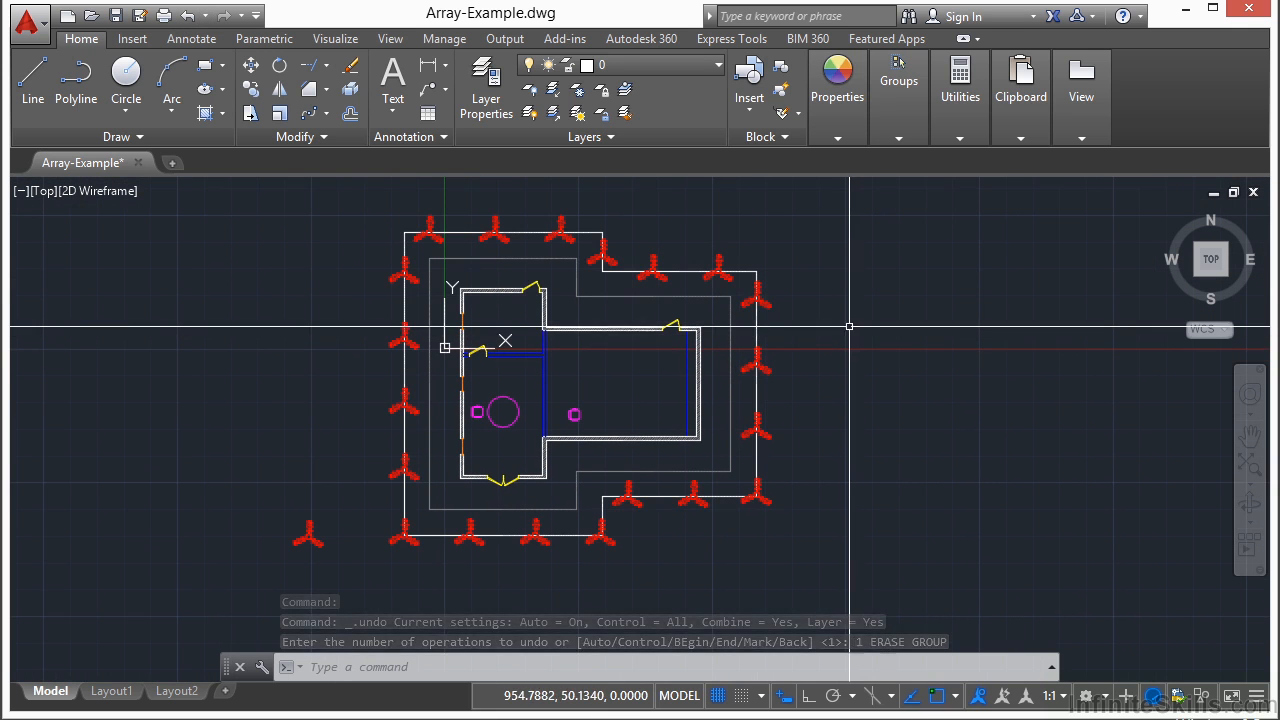
Give the path array of trees 2 rows spaced 100 apart, and finish editing the array.
{"action": "left_click", "coordinate": [757, 296]}
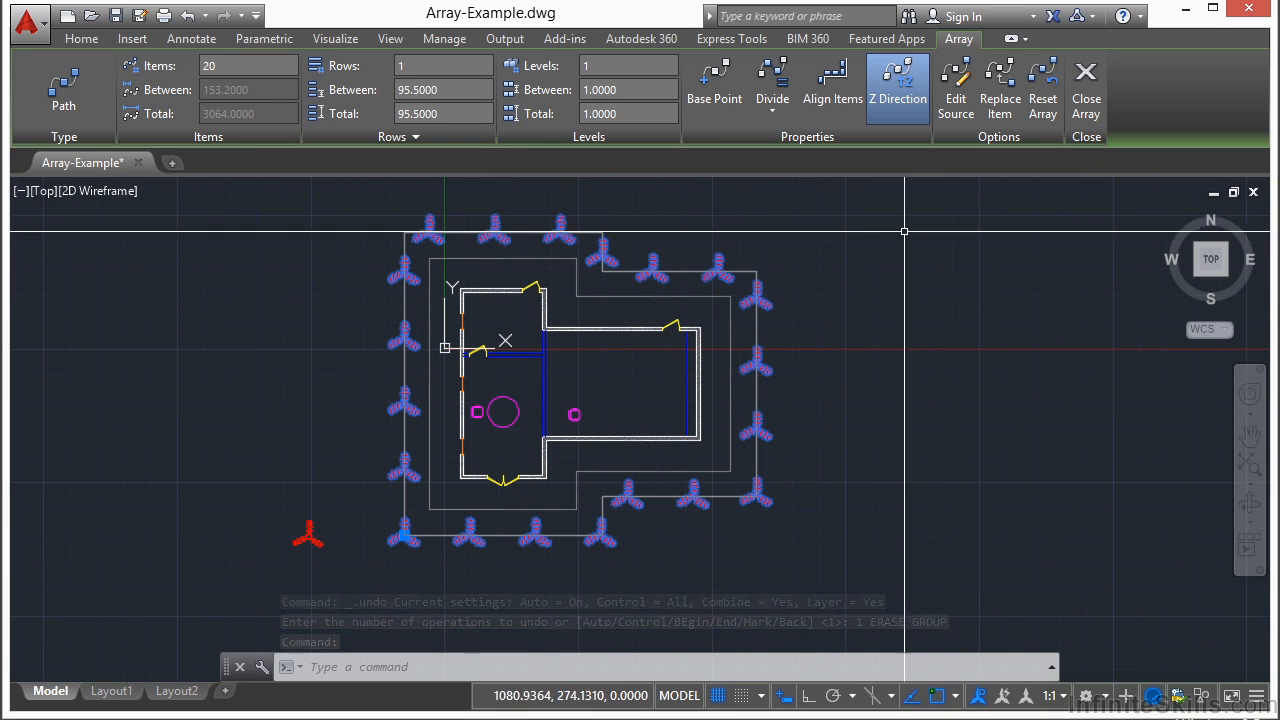
{"action": "left_click", "coordinate": [424, 70]}
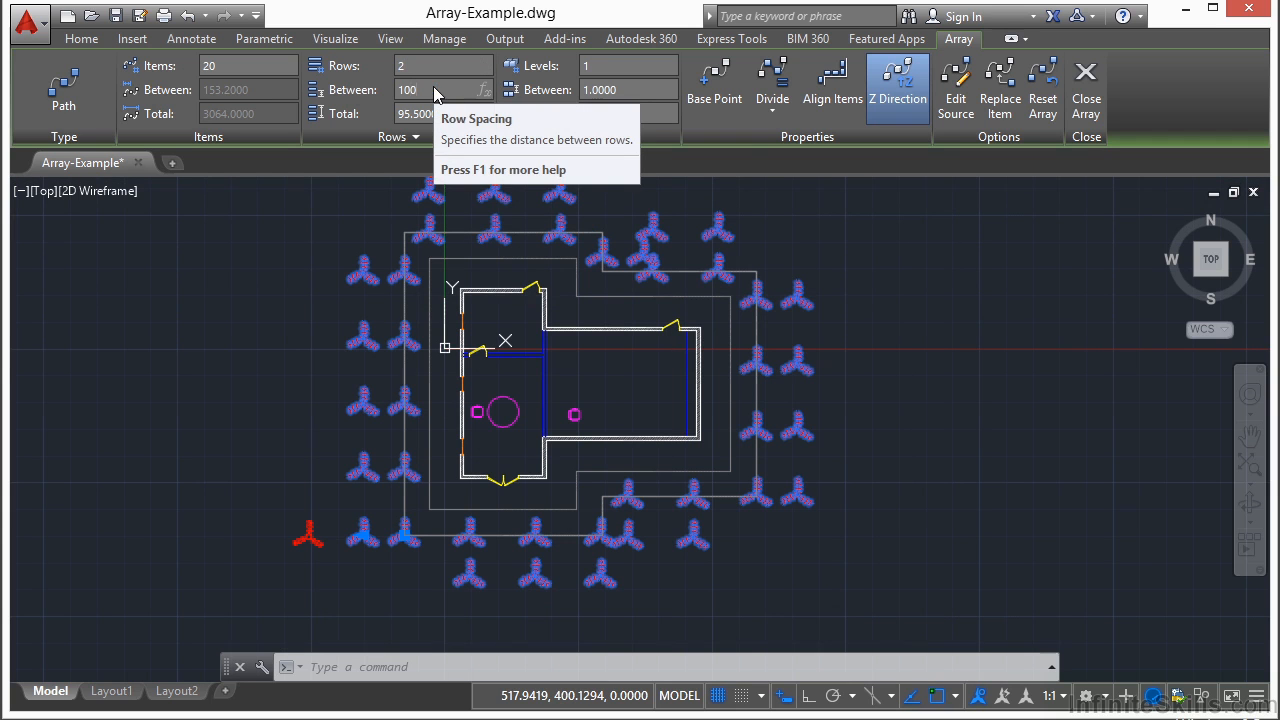
{"action": "key", "text": "Return"}
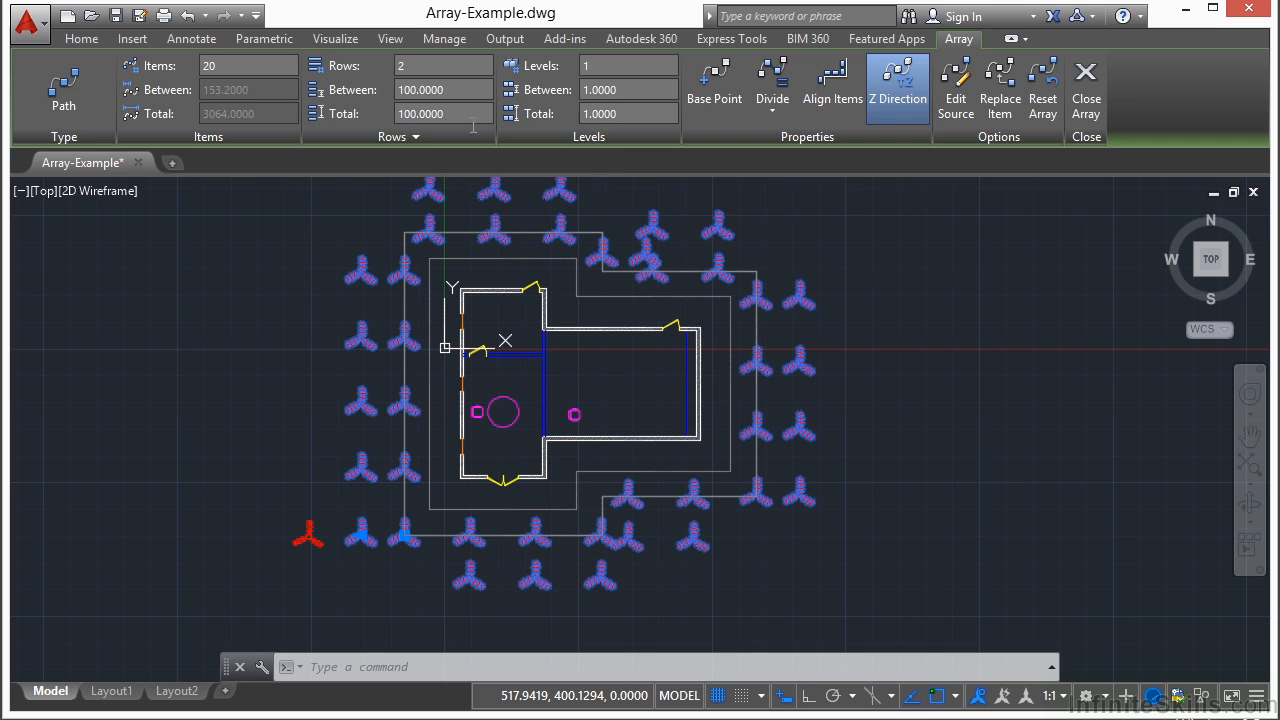
{"action": "left_click", "coordinate": [627, 66]}
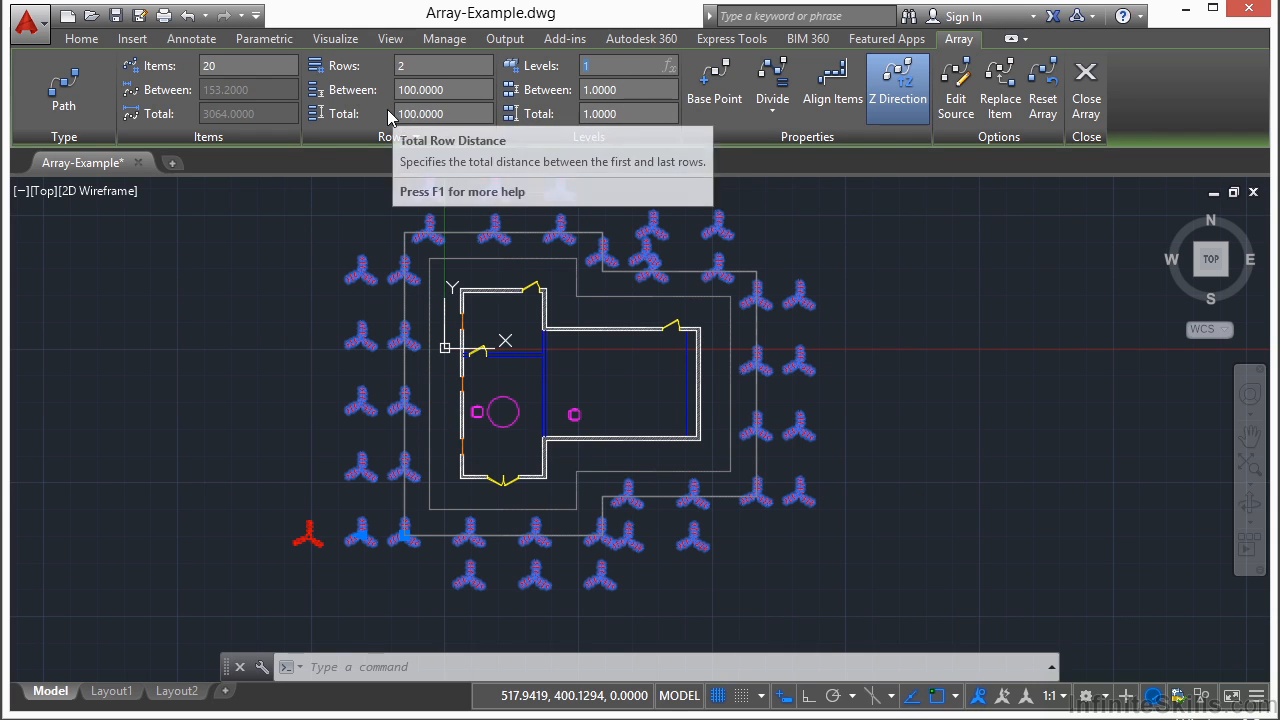
{"action": "left_click", "coordinate": [619, 234]}
{"action": "left_click", "coordinate": [1088, 119]}
{"action": "left_click", "coordinate": [1088, 119]}
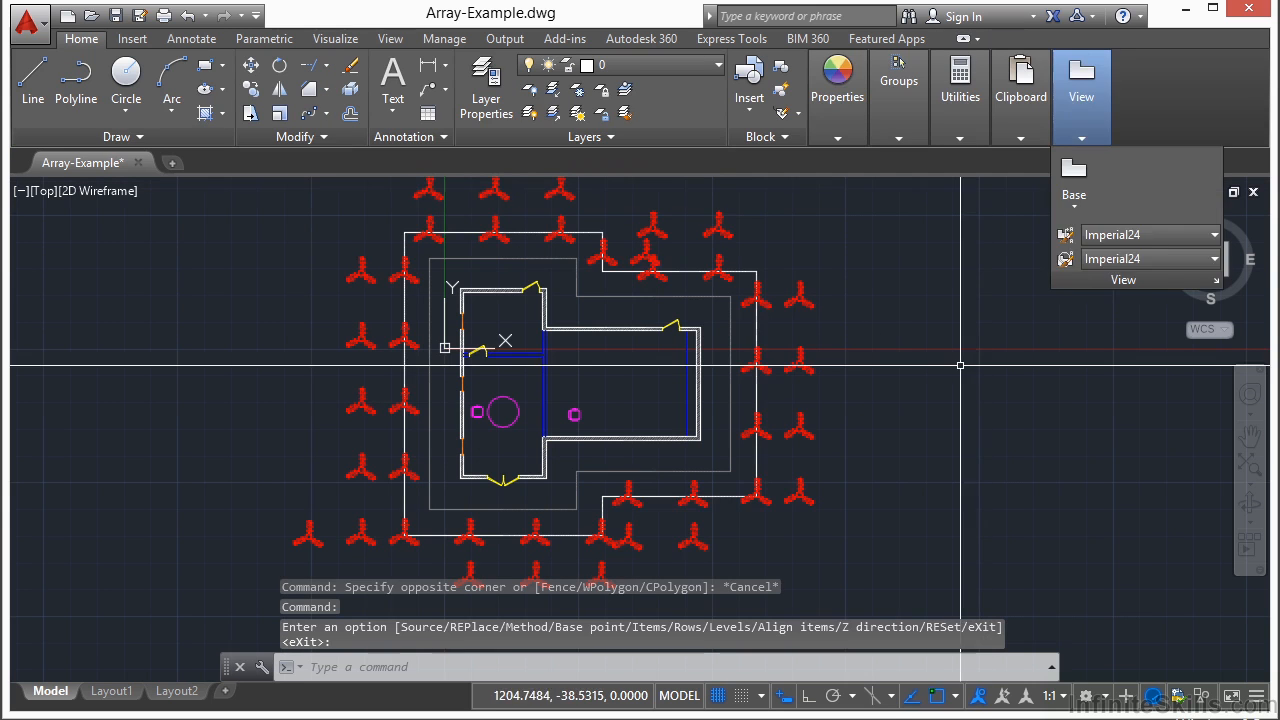
Stretch the tree array to 6 rows with its row count grip, reduce it to 1 row, and deselect the array.
{"action": "left_click", "coordinate": [796, 290]}
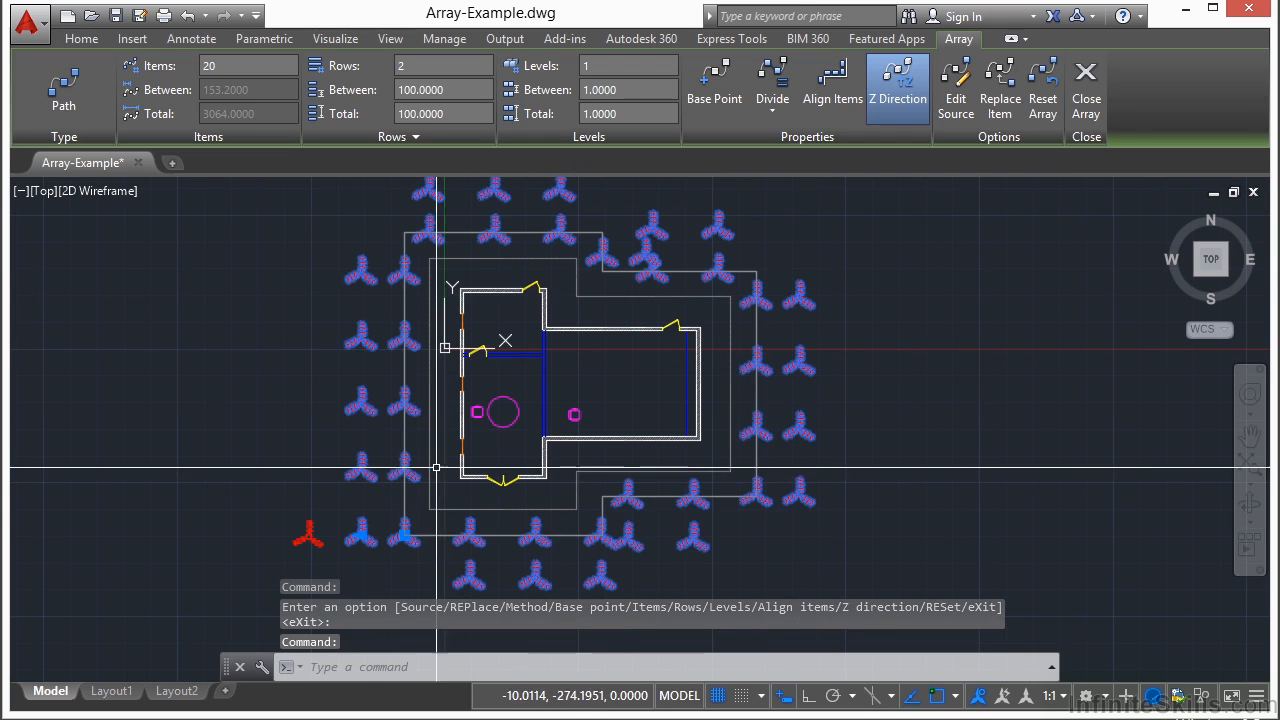
{"action": "left_click", "coordinate": [361, 537]}
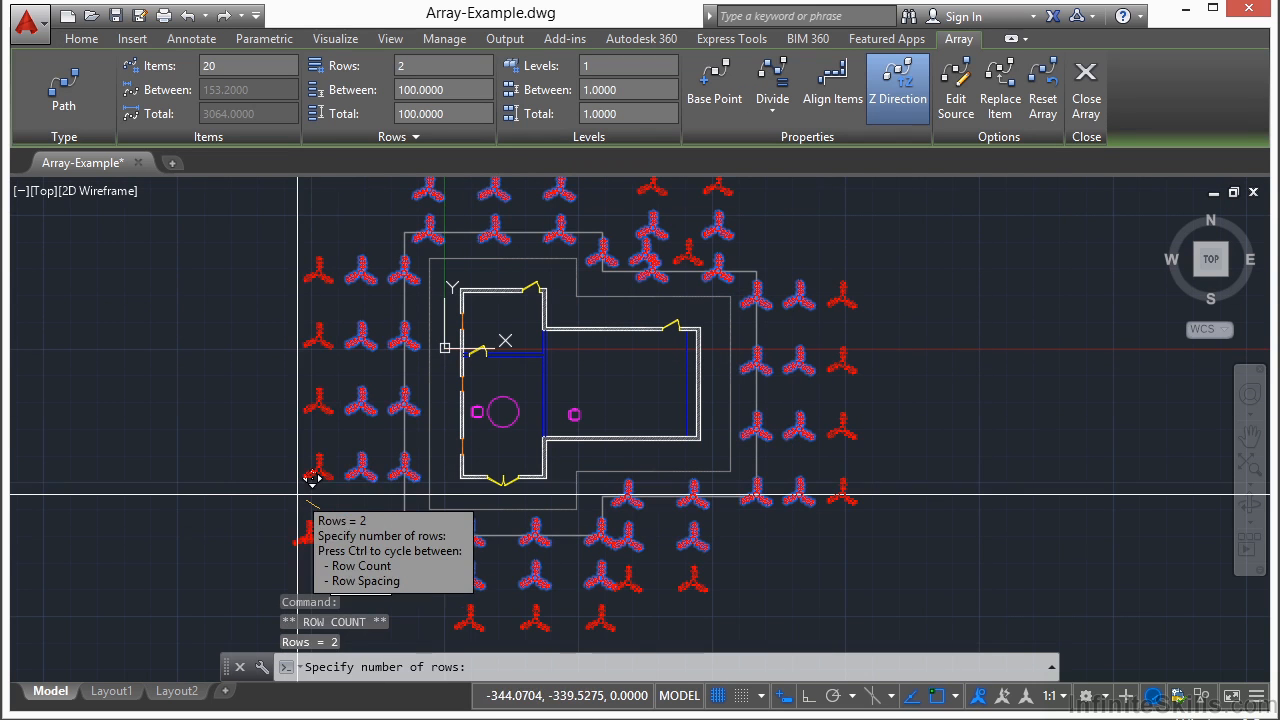
{"action": "left_click", "coordinate": [203, 478]}
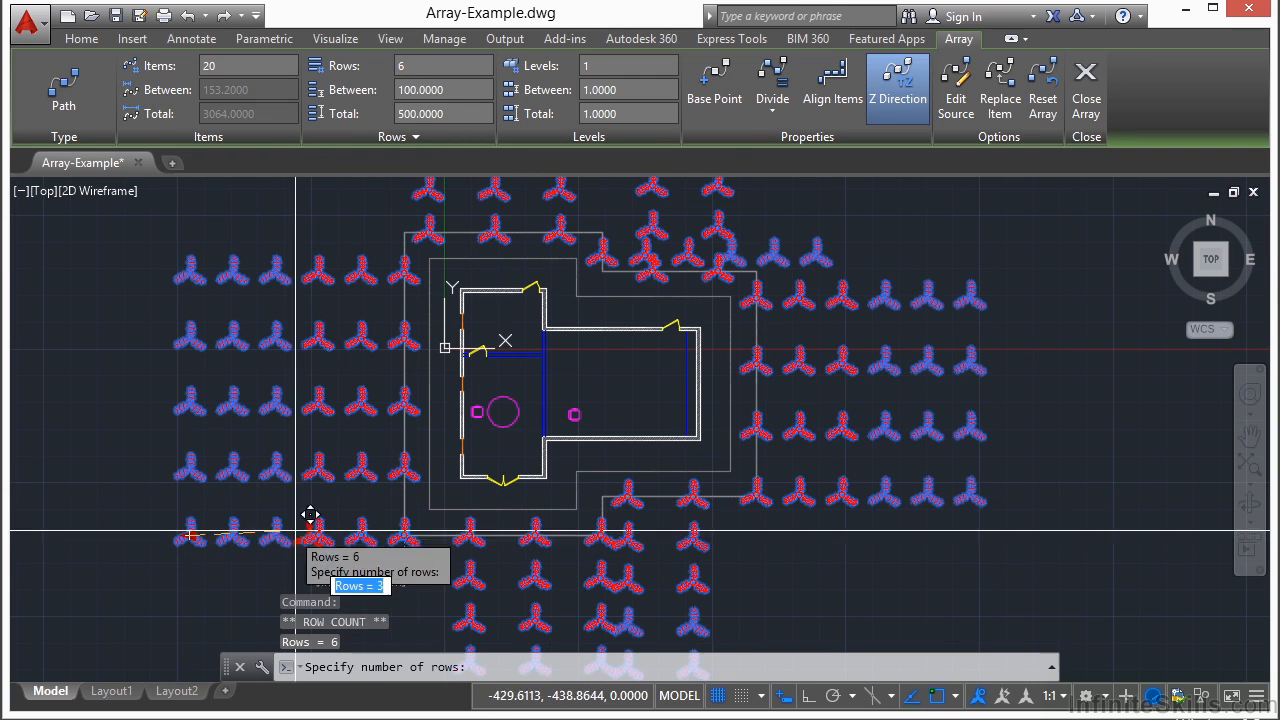
{"action": "left_click", "coordinate": [353, 550]}
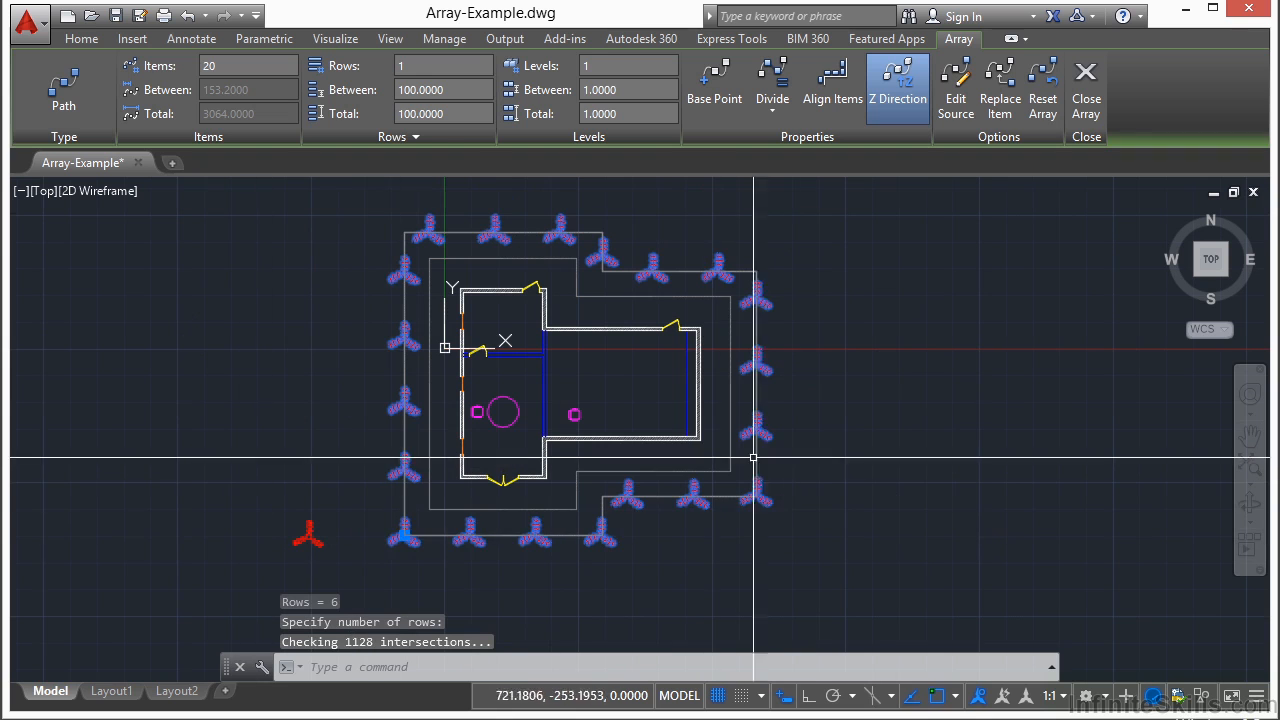
{"action": "key", "text": "Escape"}
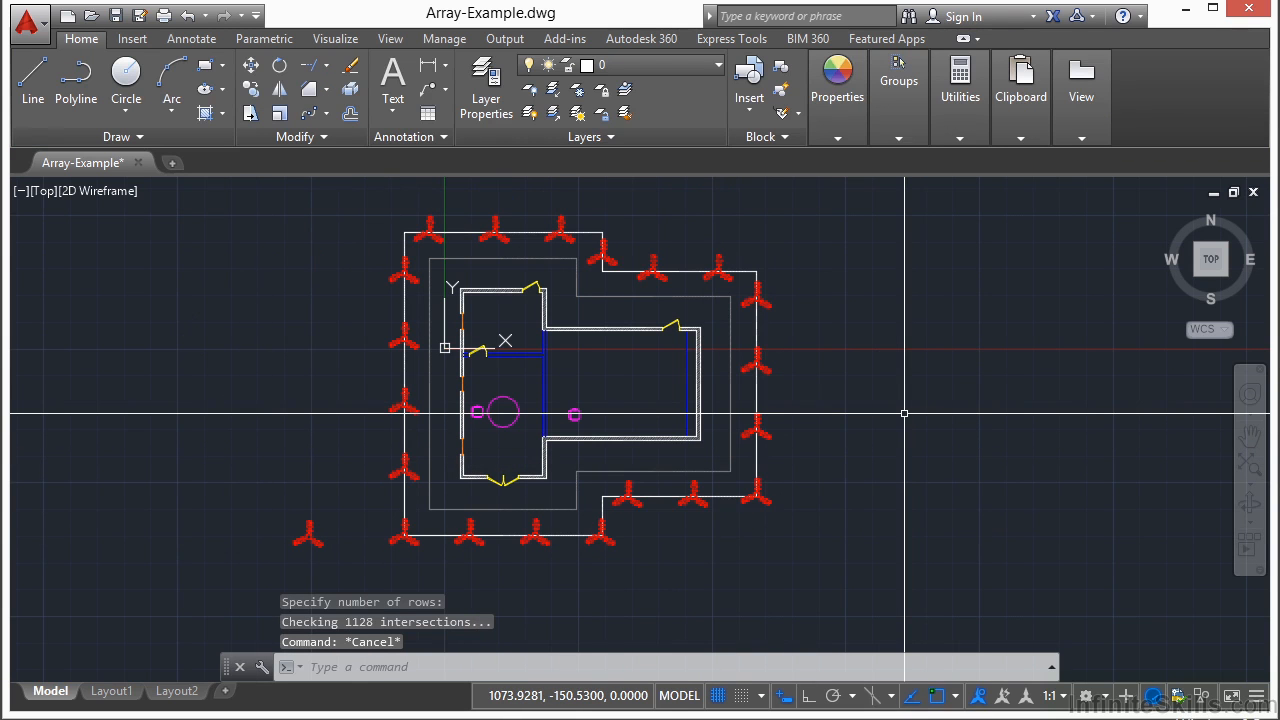